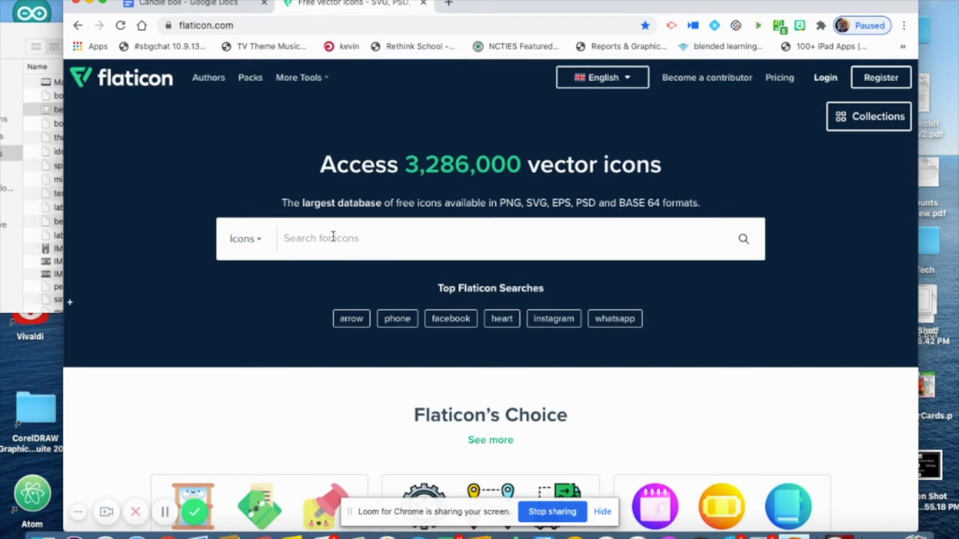
Search Flaticon for "thunder" and open the outlined Energy icon that shows one large bolt with two small ones
type("thunder")
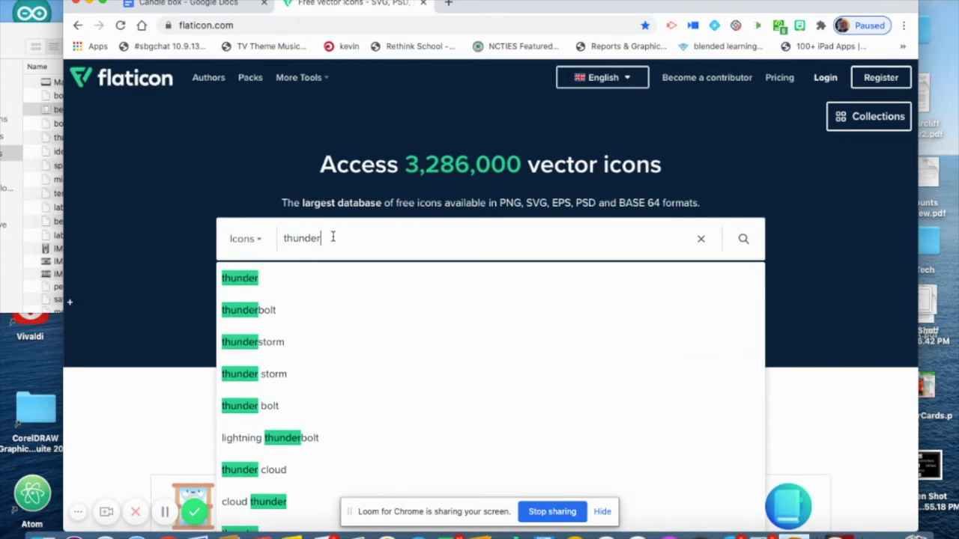
key("Return")
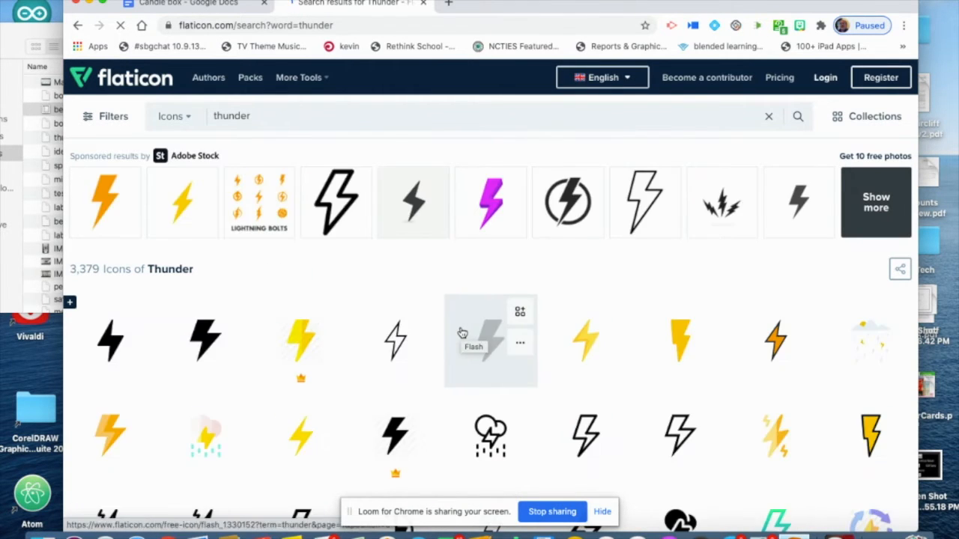
scroll(462, 333, "down", 2)
scroll(462, 333, "down", 4)
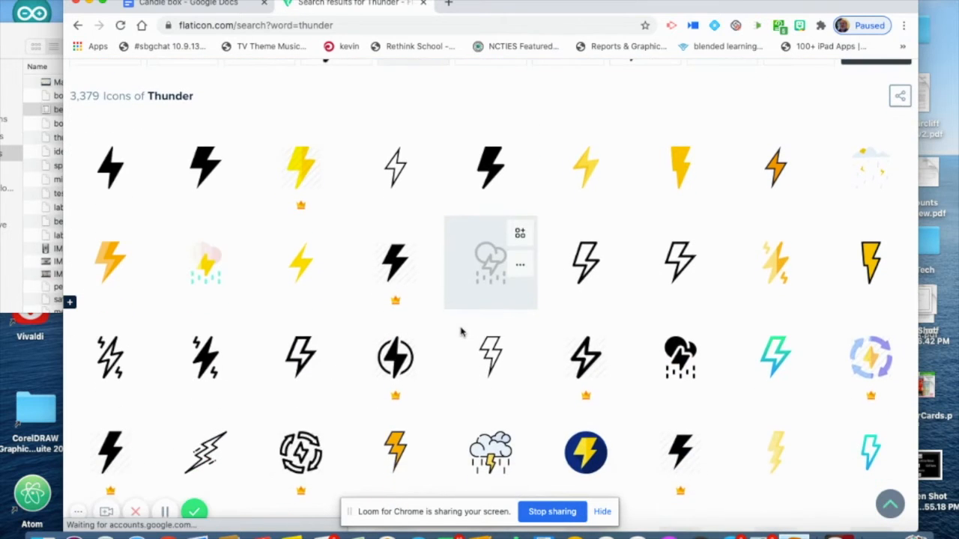
left_click(111, 382)
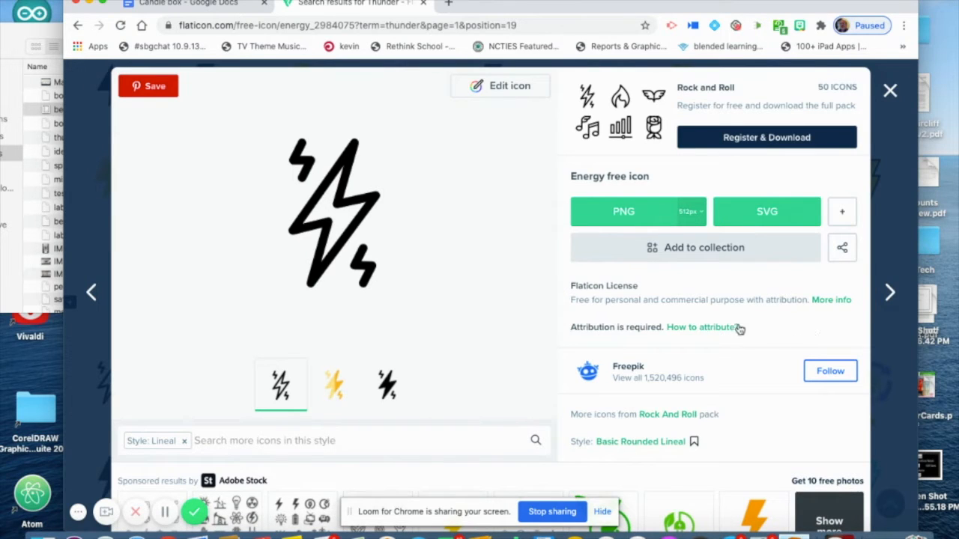
Download the Energy icon as a free SVG and dismiss the attribution notice
left_click(763, 213)
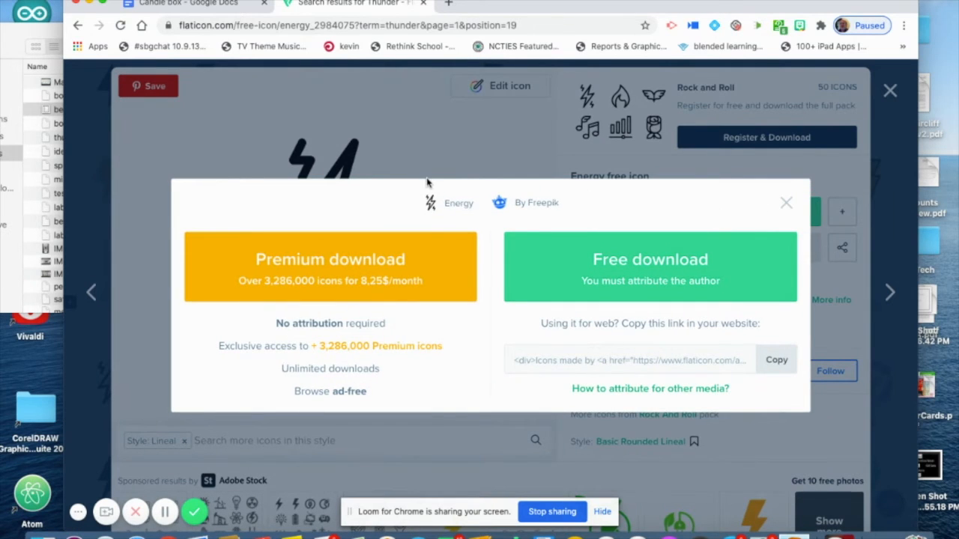
left_click(668, 265)
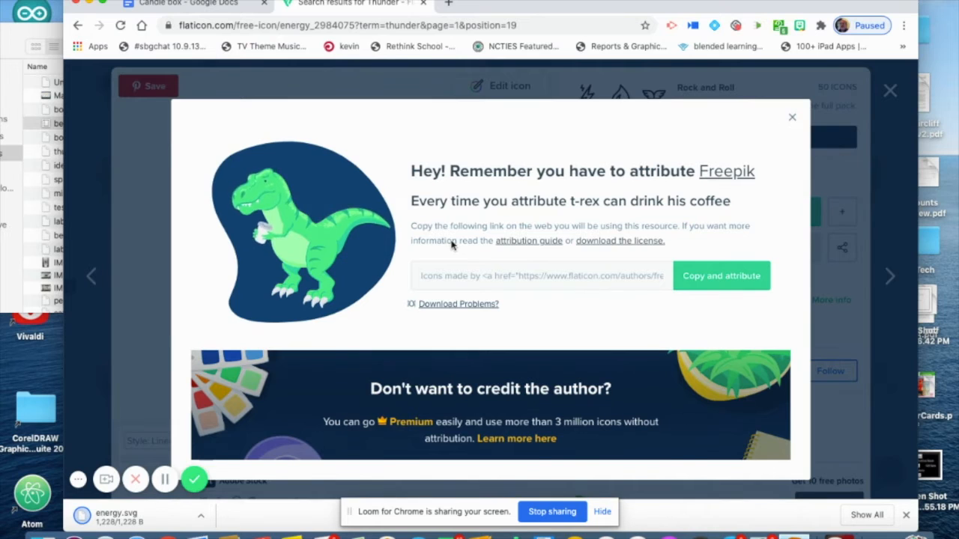
left_click(793, 121)
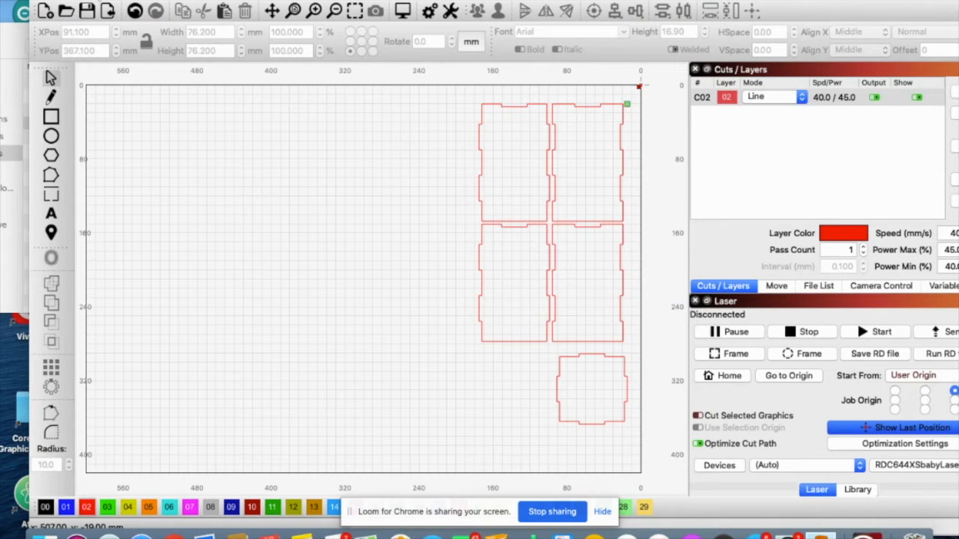
Switch to LightBurn and import energy.svg from the Downloads folder
left_click(100, 0)
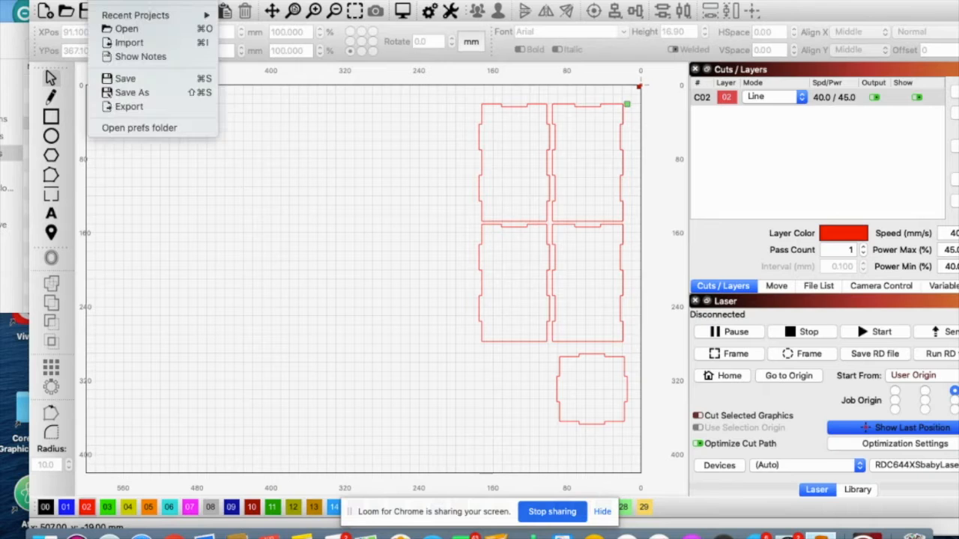
left_click(128, 42)
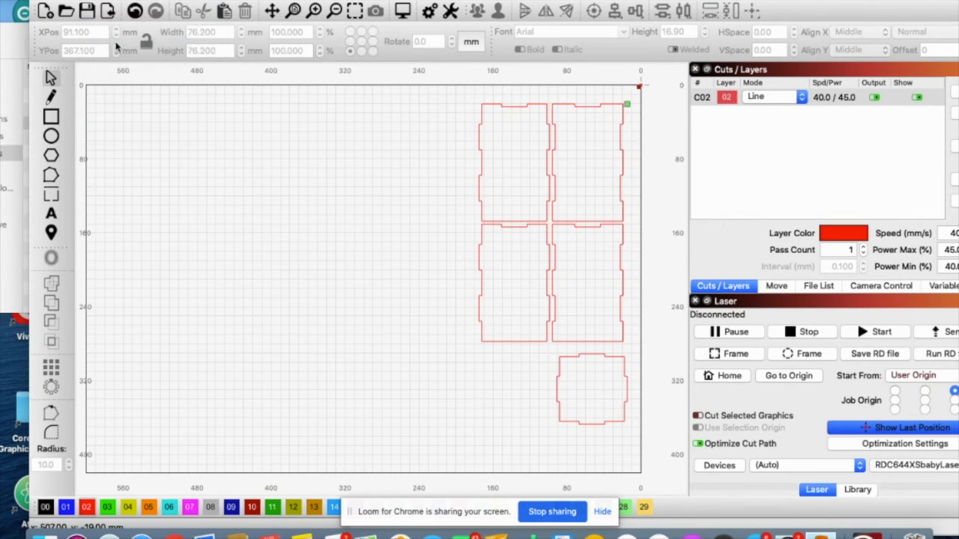
scroll(367, 208, "down", 5)
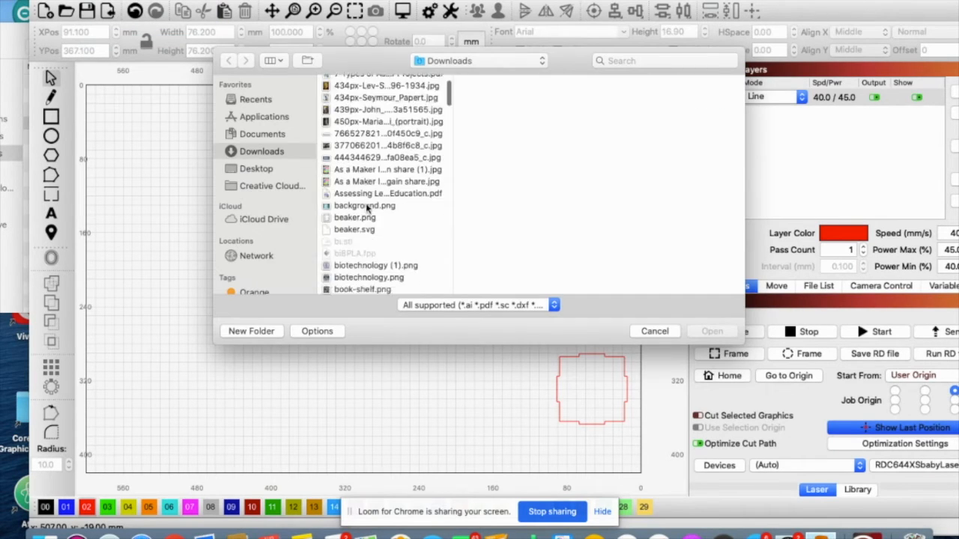
scroll(367, 208, "down", 10)
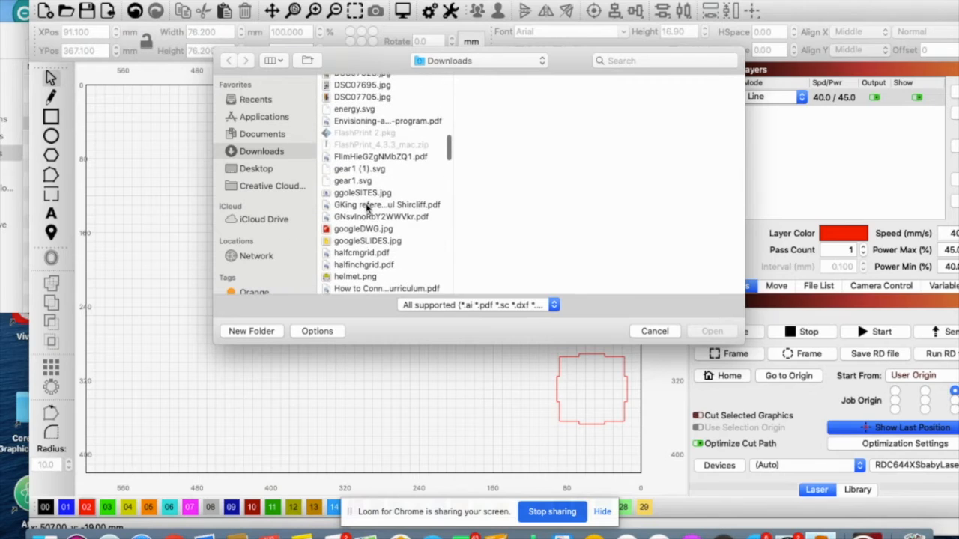
scroll(367, 208, "up", 1)
left_click(352, 127)
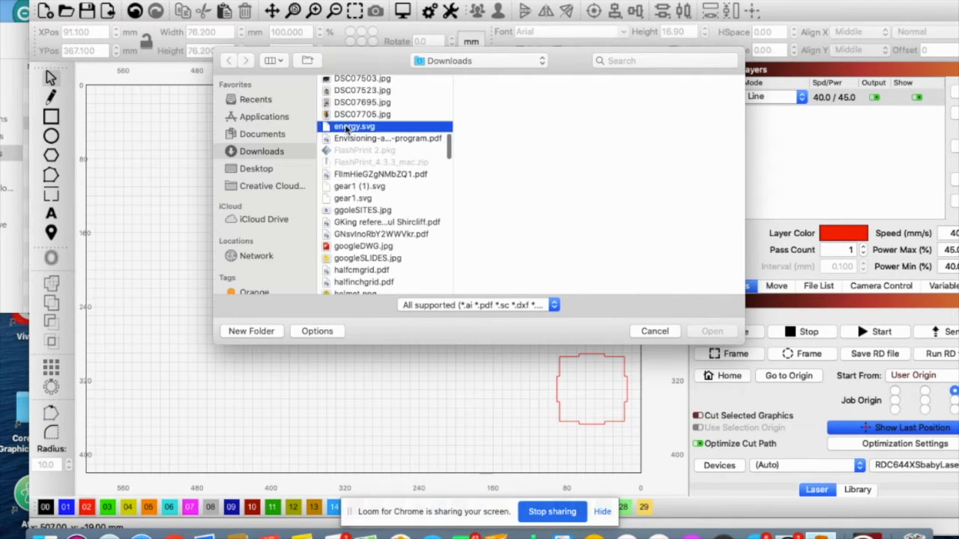
left_click(710, 331)
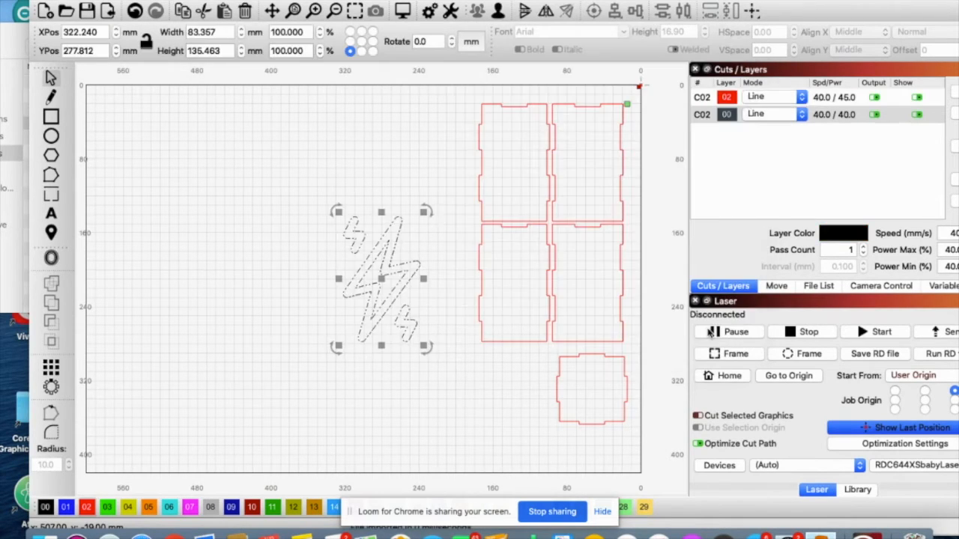
Move the imported lightning artwork about 62 mm farther left of the box panels and ungroup it
mouse_move(382, 277)
left_mouse_down()
mouse_move(526, 287)
mouse_move(323, 270)
left_mouse_up()
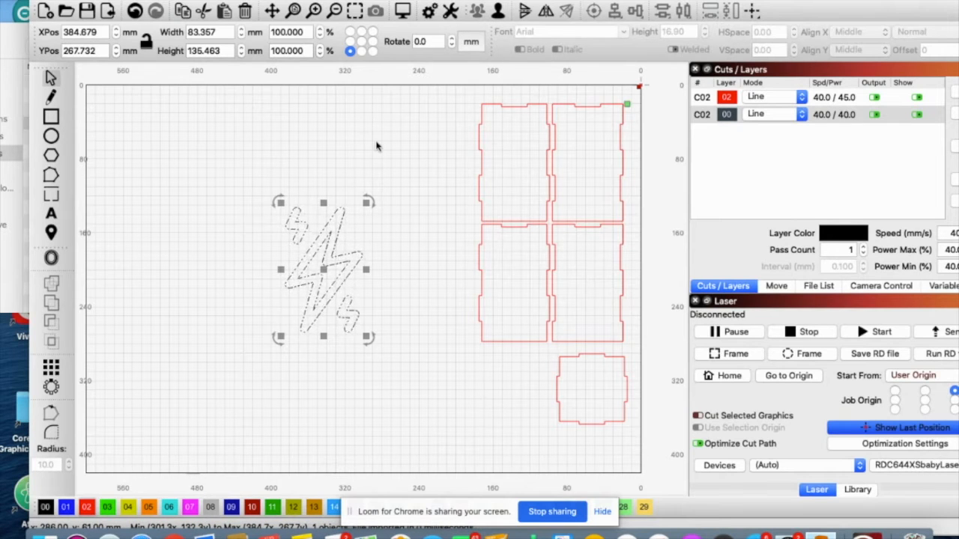
left_click(376, 146)
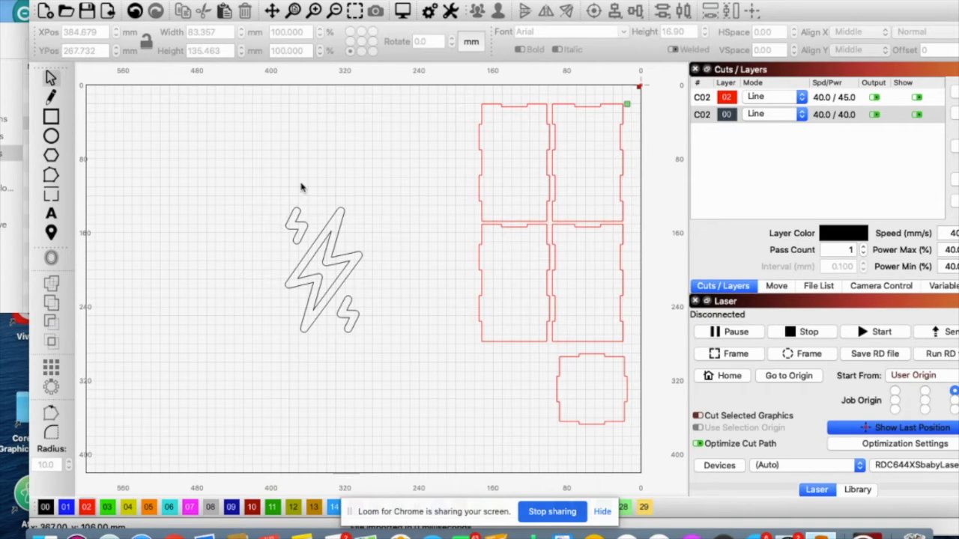
left_click(340, 215)
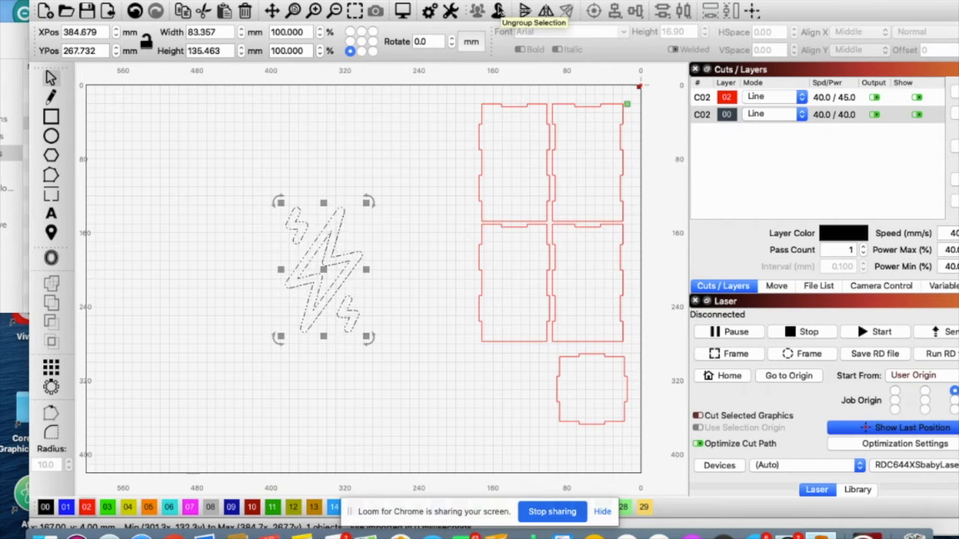
left_click(498, 11)
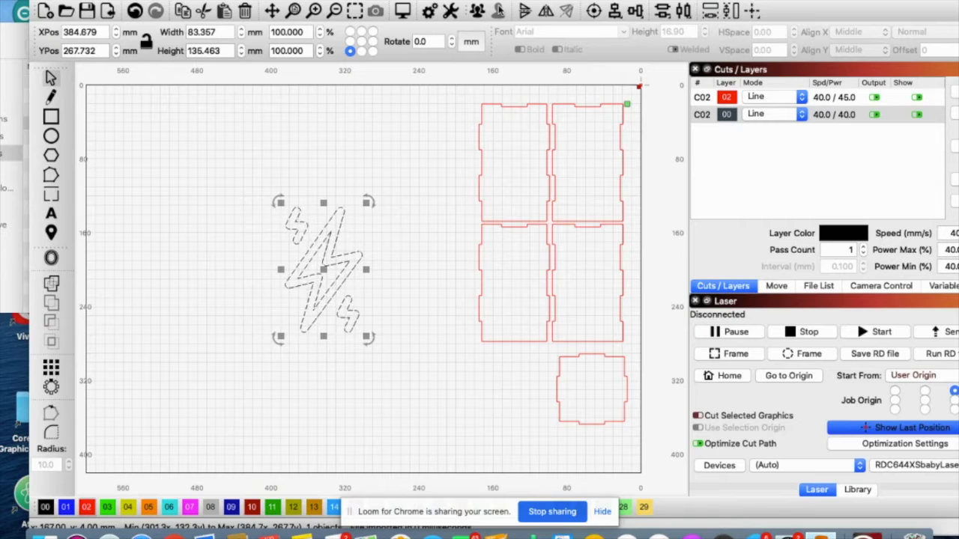
left_click(418, 130)
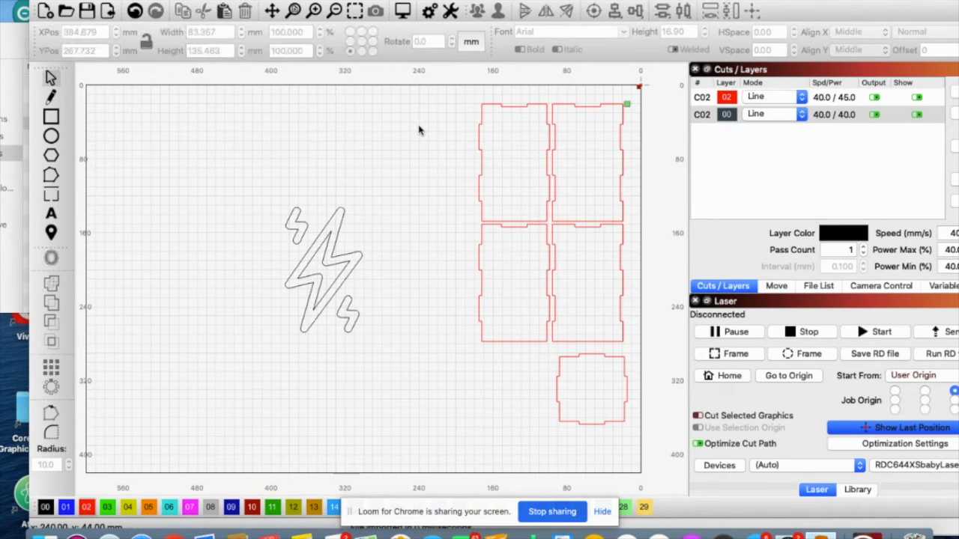
Move the upper small bolt aside, and delete the lower small bolt and the large bolt's inner outline
left_click_drag(300, 216, 216, 175)
left_click_drag(355, 332, 357, 367)
key("Delete")
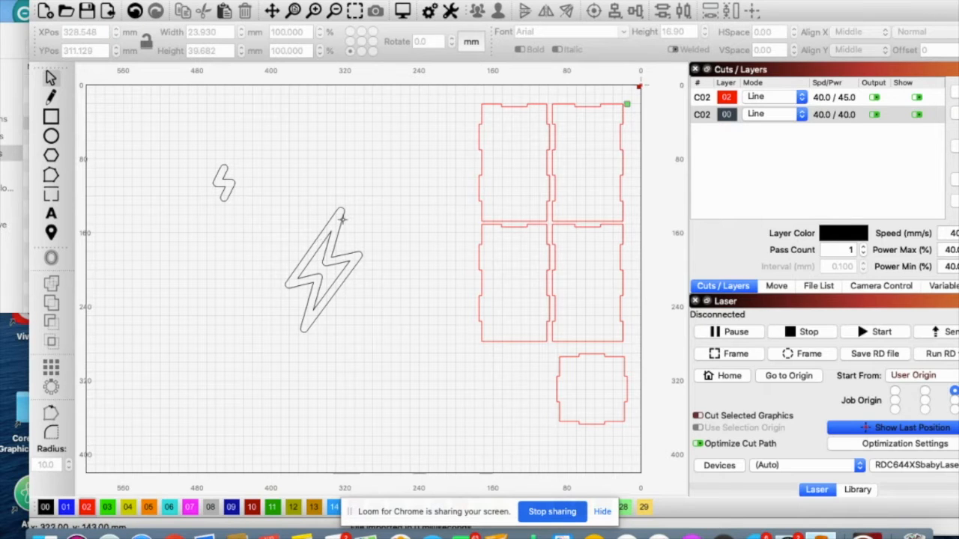
left_click(329, 236)
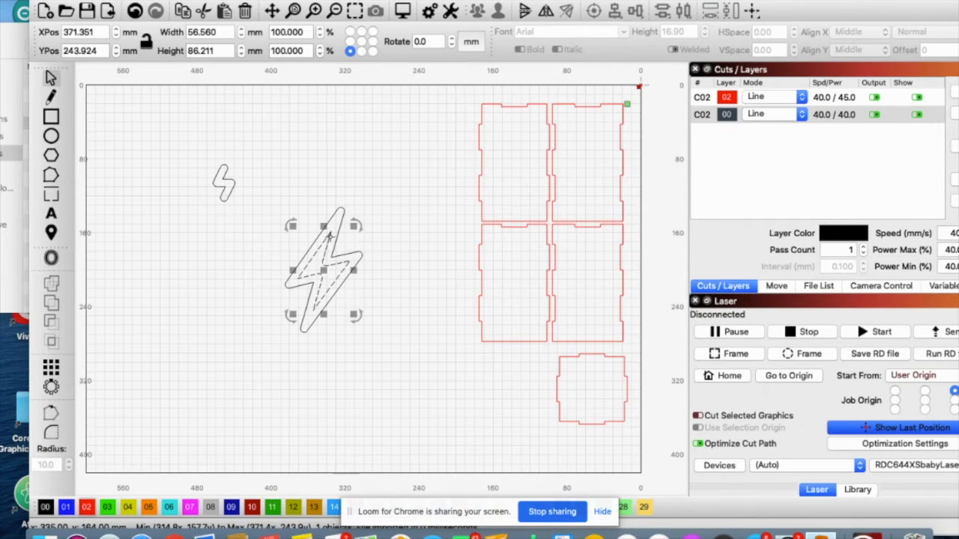
key("Delete")
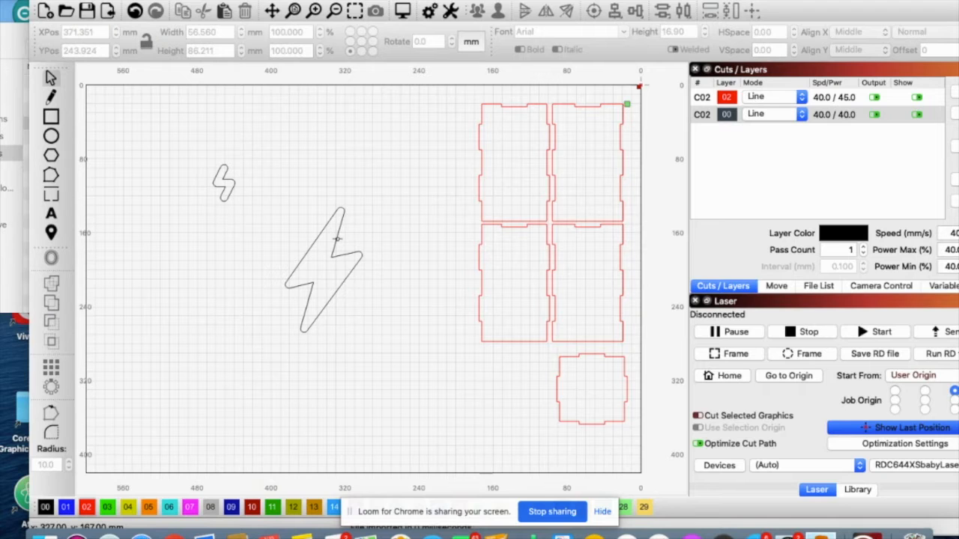
Place the large bolt inside the upper-left box panel and scale it to about 27.5 by 87.7 mm
left_click(337, 238)
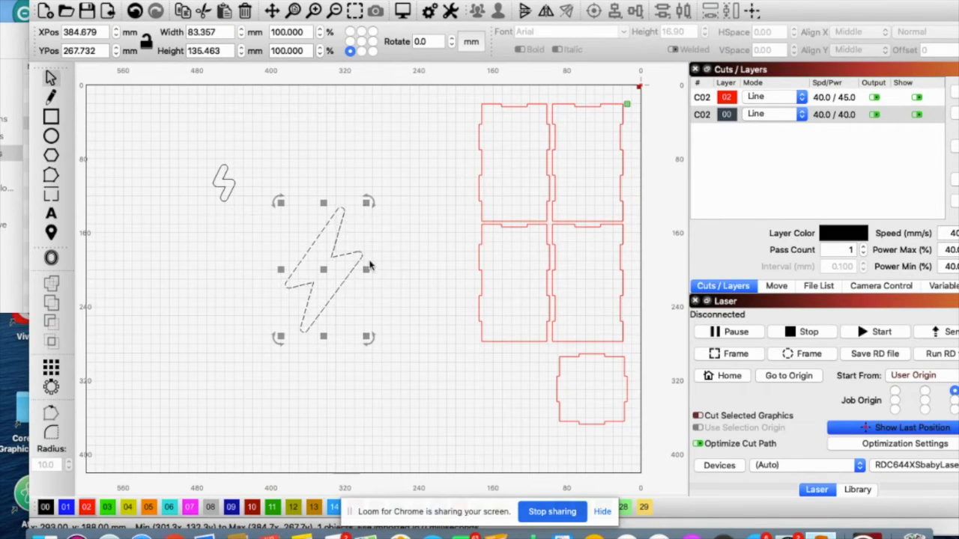
left_click_drag(367, 270, 521, 176)
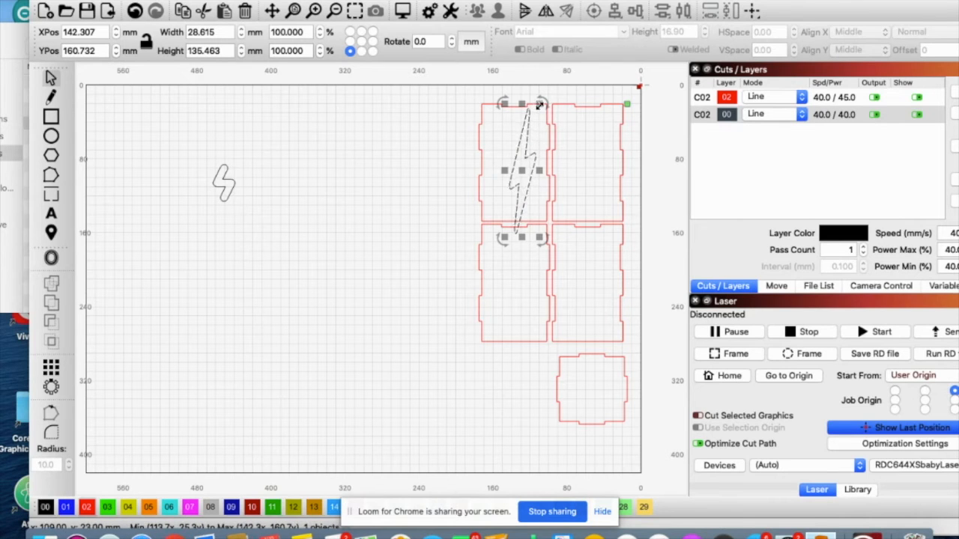
left_click_drag(540, 104, 530, 155)
left_click_drag(518, 193, 510, 170)
left_click_drag(524, 120, 534, 133)
left_click_drag(508, 164, 514, 160)
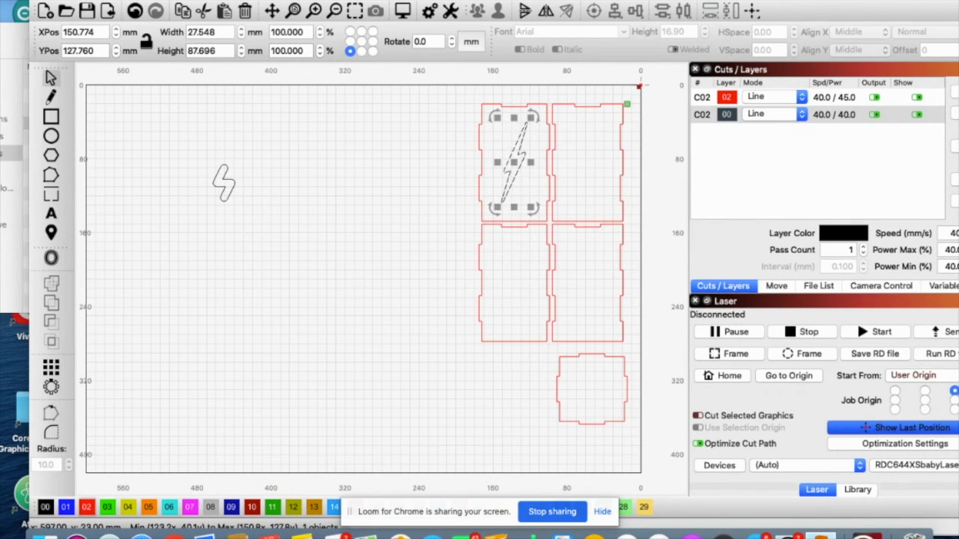
Import beaker.svg from the Downloads folder
left_click(99, 1)
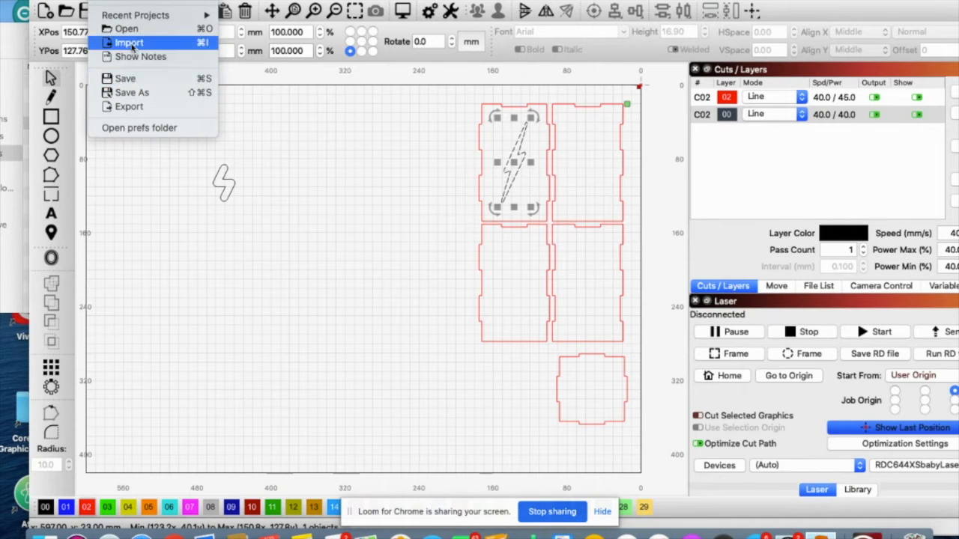
left_click(131, 44)
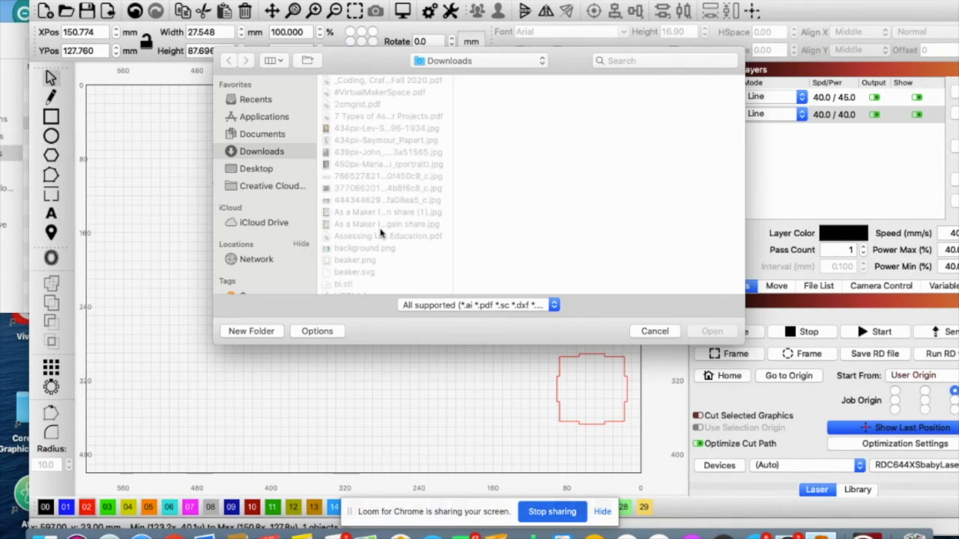
scroll(380, 234, "down", 3)
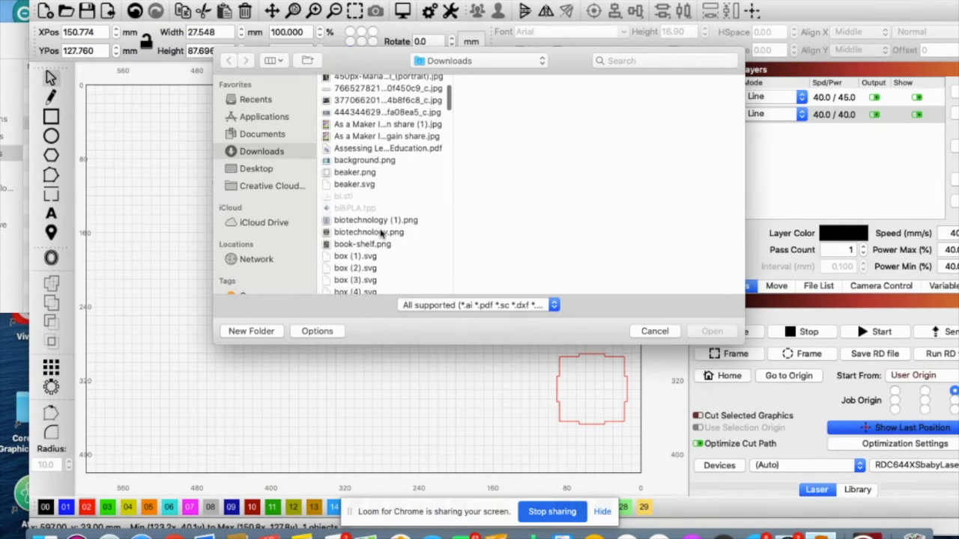
left_click(350, 185)
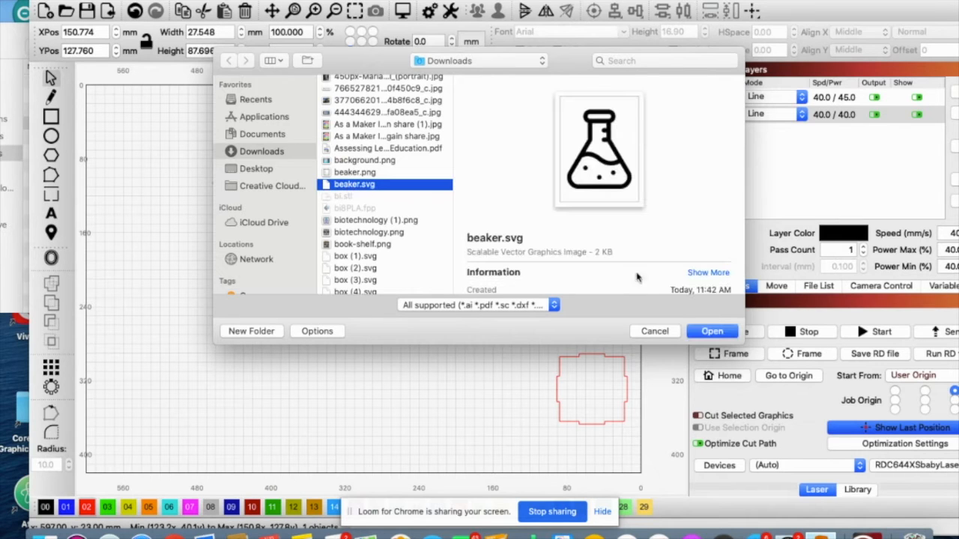
left_click(701, 332)
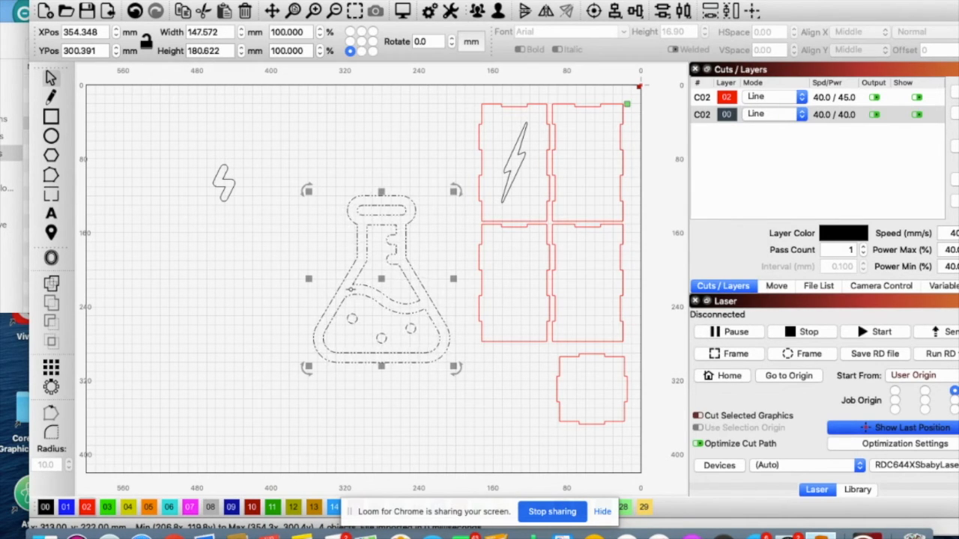
Ungroup the beaker artwork and delete its outer outline
left_click(233, 264)
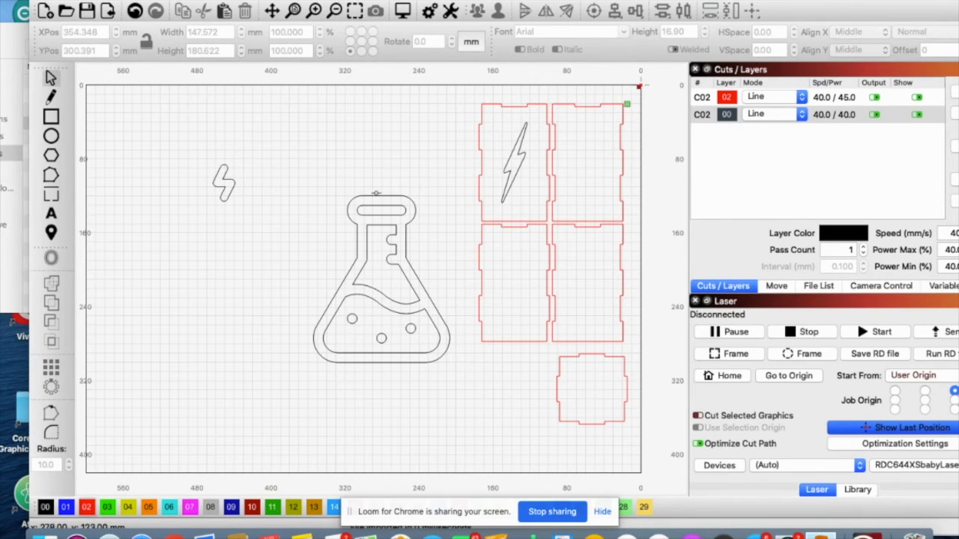
left_click(354, 197)
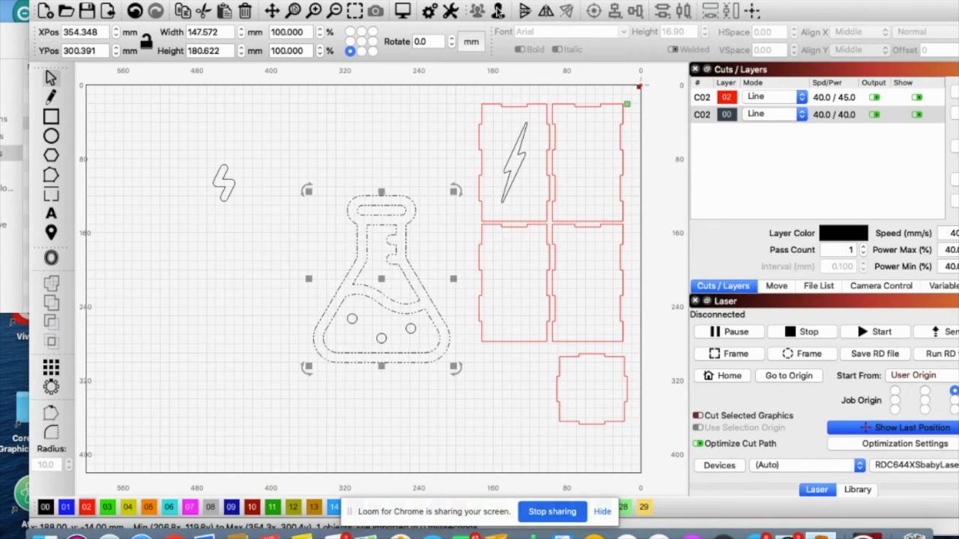
left_click(327, 176)
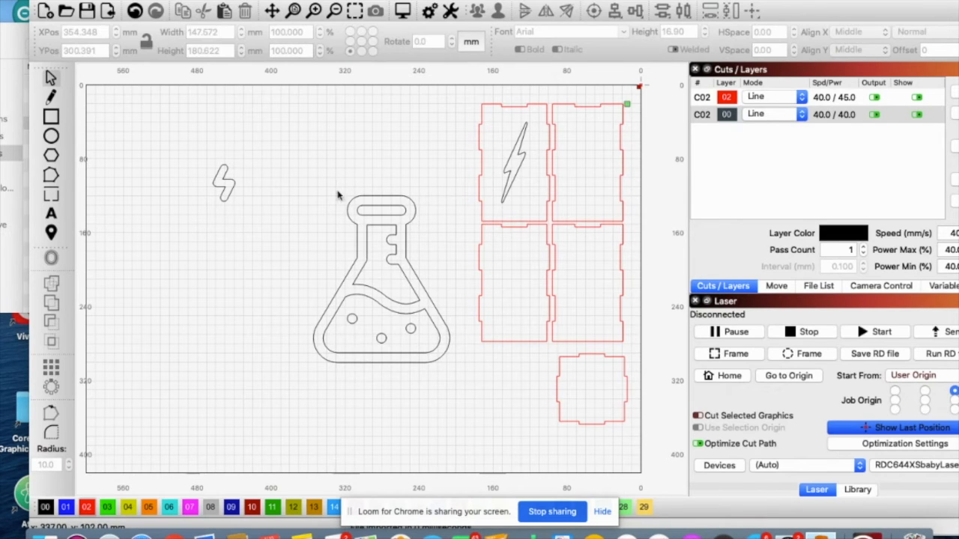
left_click(404, 237)
key("Delete")
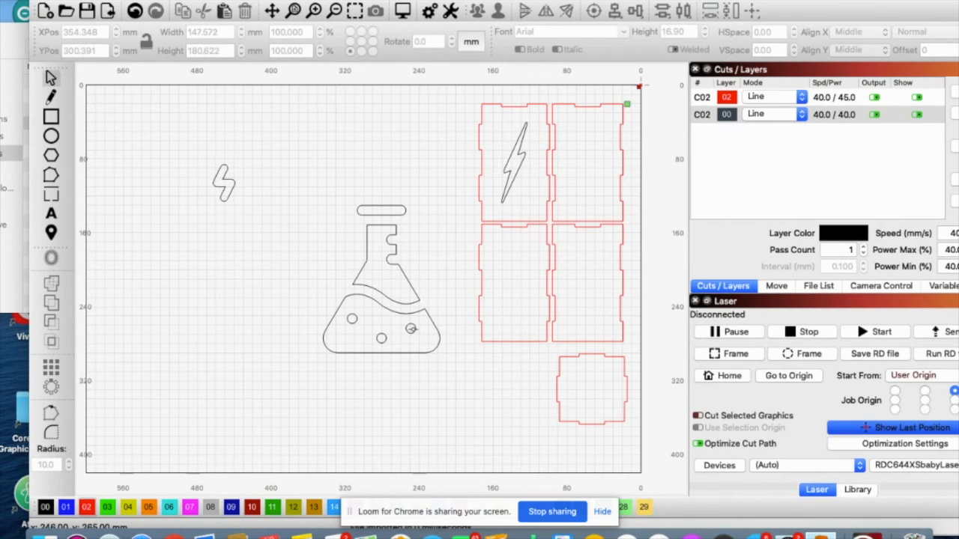
Delete the three small bubble circles inside the lower part of the flask
left_click(411, 328)
key("Delete")
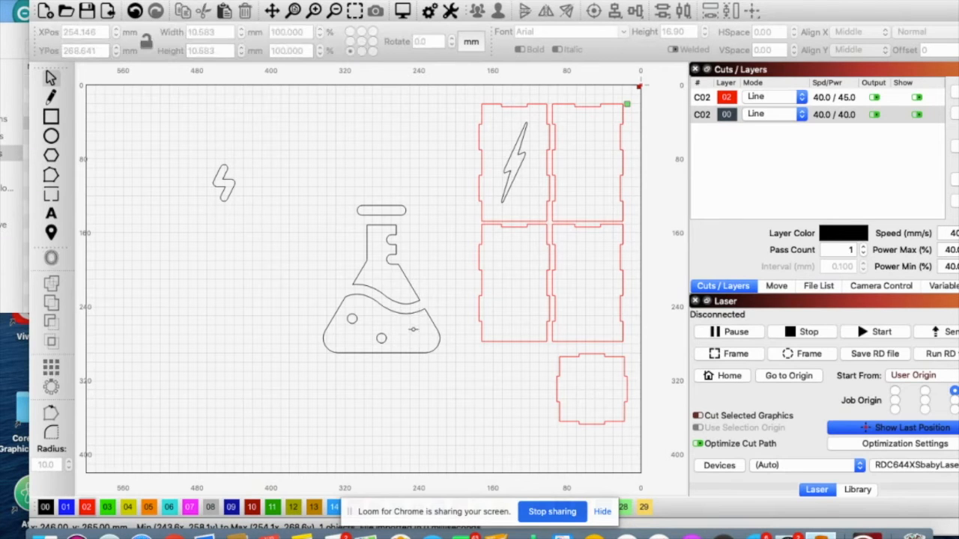
left_click(382, 338)
key("Delete")
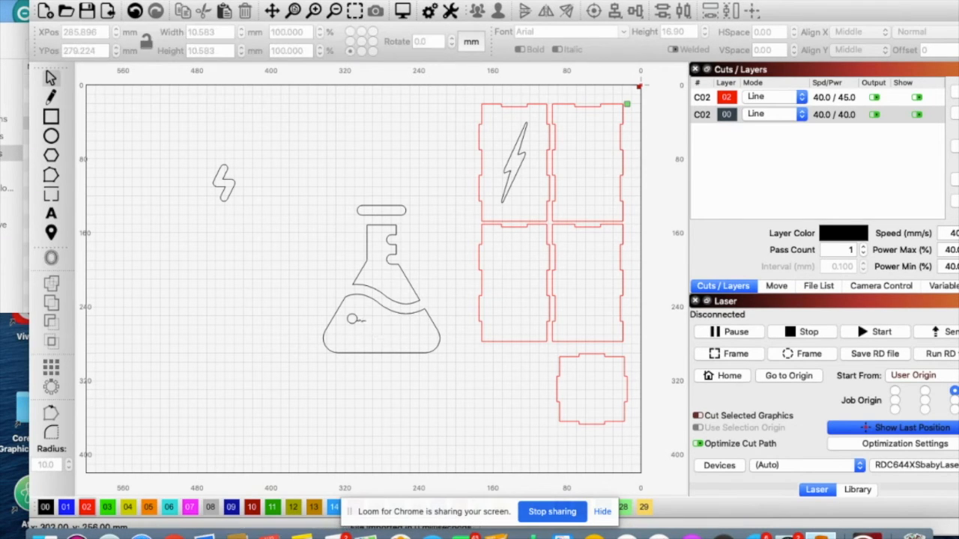
left_click(352, 319)
key("Delete")
Group the flask's remaining stopper, neck and base outlines into one object
left_click_drag(432, 190, 305, 381)
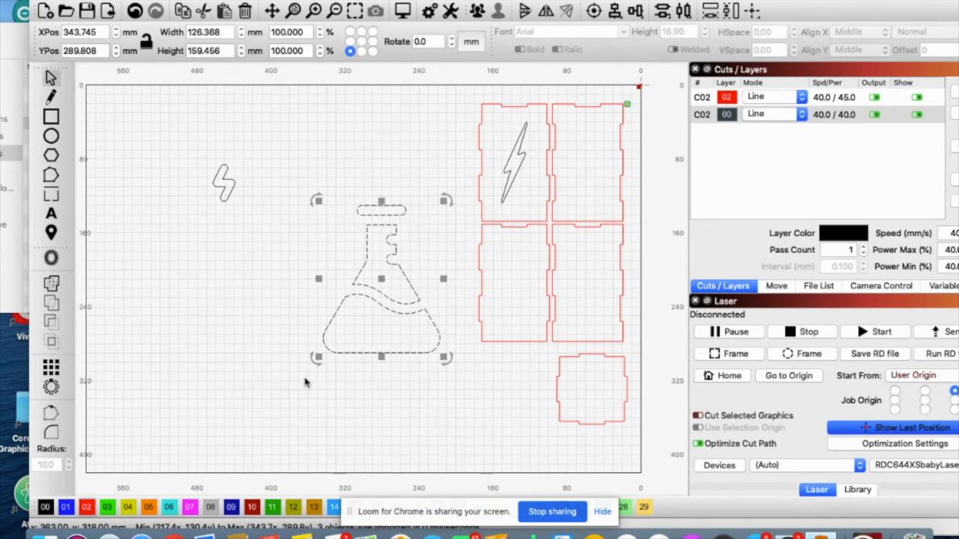
left_click(477, 11)
left_click(408, 169)
left_click(405, 209)
Scale the grouped flask to about 51.5 by 64.9 mm and place it inside the lower-left box panel
left_click_drag(443, 201, 382, 280)
left_click_drag(348, 319, 515, 281)
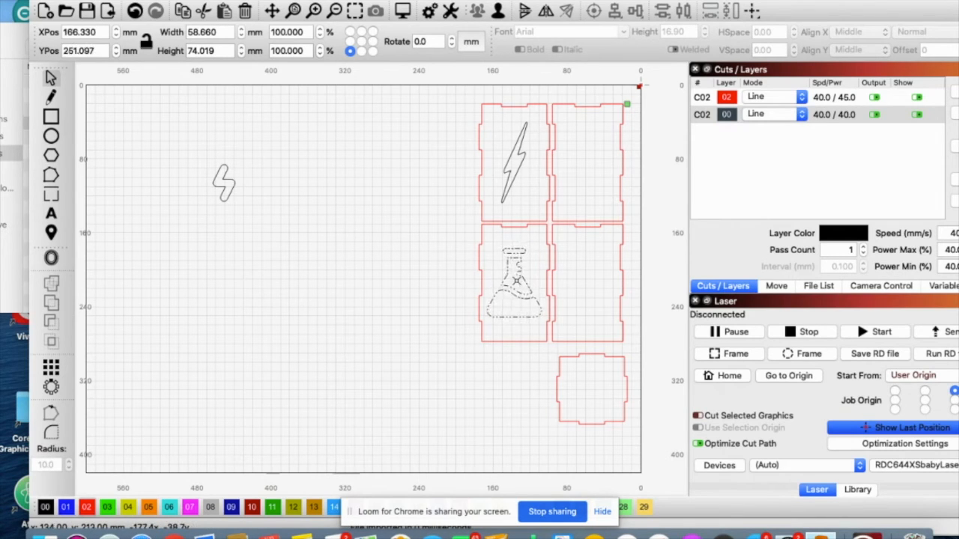
left_click_drag(544, 246, 536, 252)
left_click_drag(511, 288, 515, 279)
left_click(412, 302)
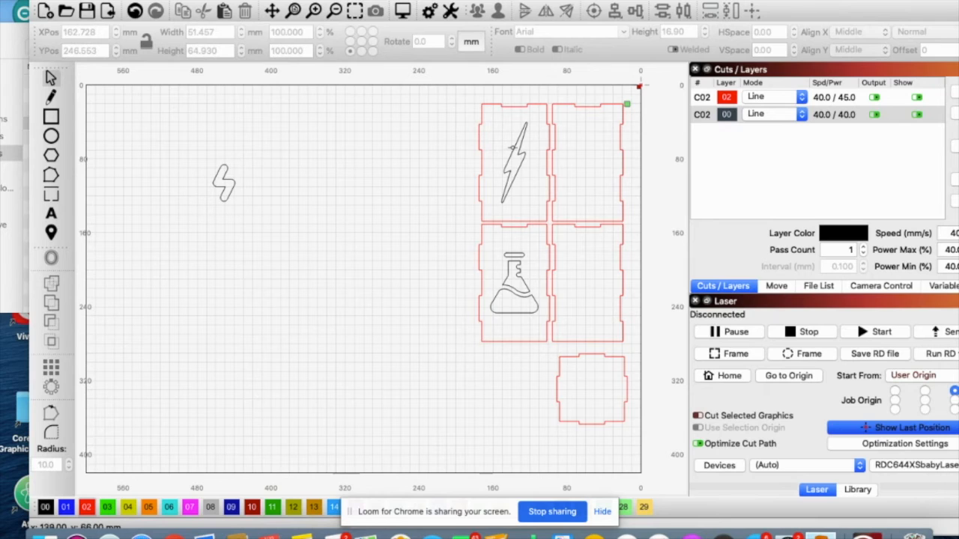
Assign the large bolt and the flask to the red cut layer 02
left_click(514, 154)
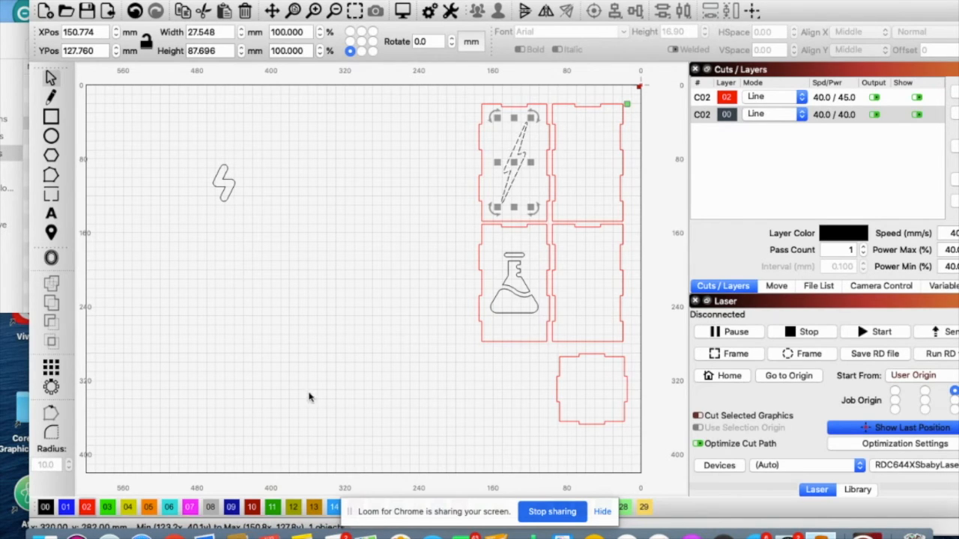
left_click(86, 507)
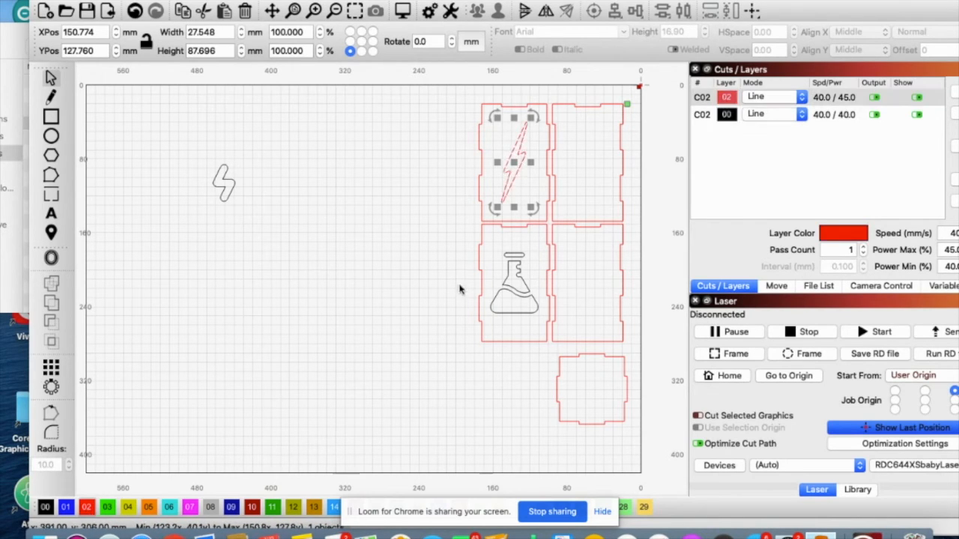
left_click(515, 253)
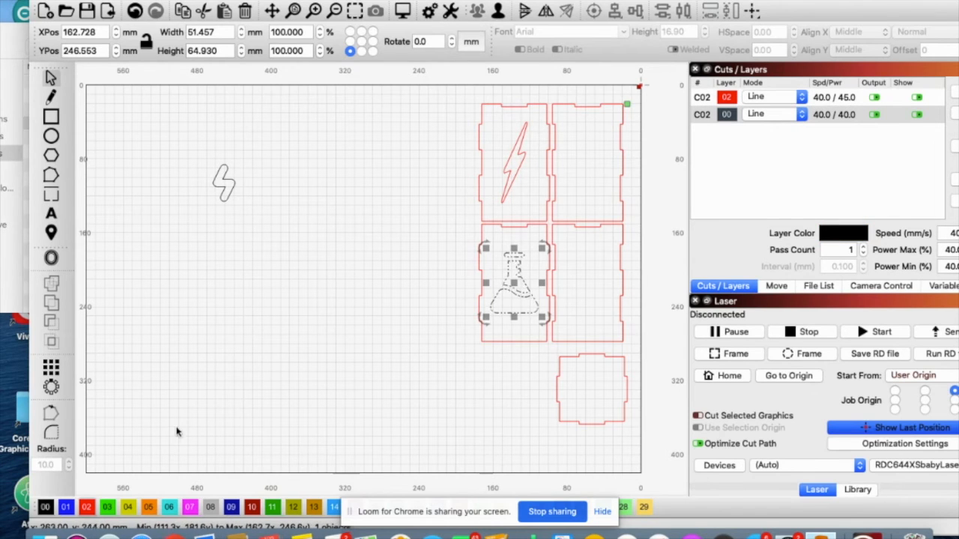
left_click(87, 507)
left_click(374, 246)
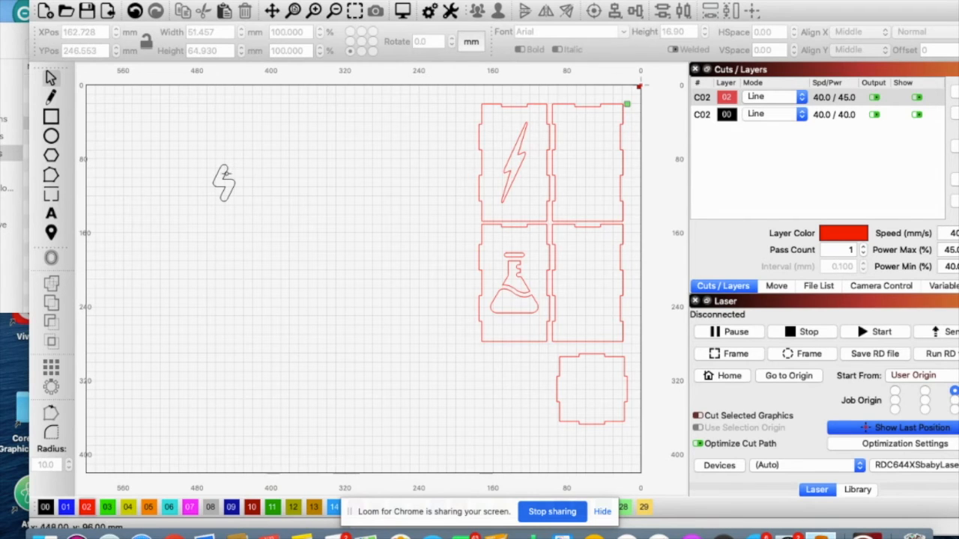
Place the small bolt inside the upper-right box panel and assign it to red layer 02
left_click(224, 174)
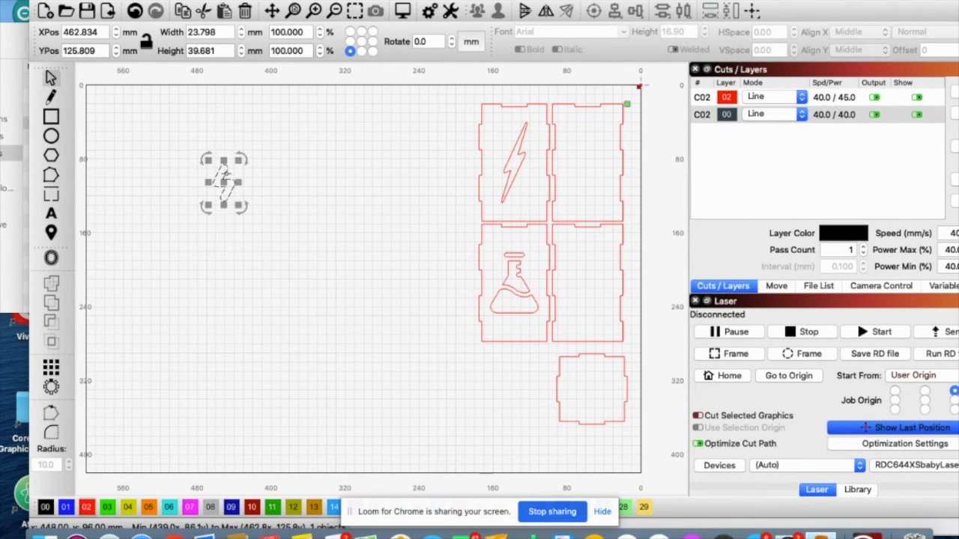
left_click_drag(225, 176, 589, 162)
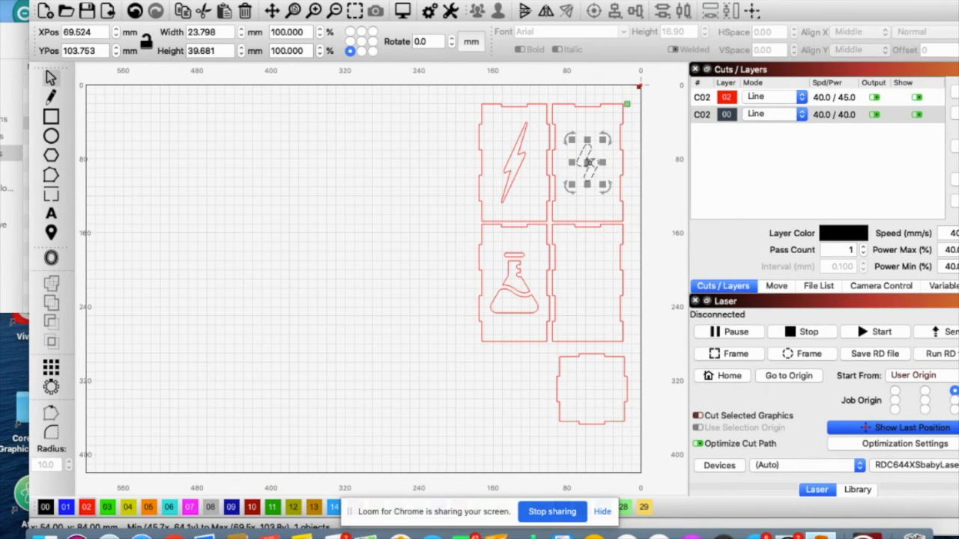
left_click(86, 509)
left_click(251, 256)
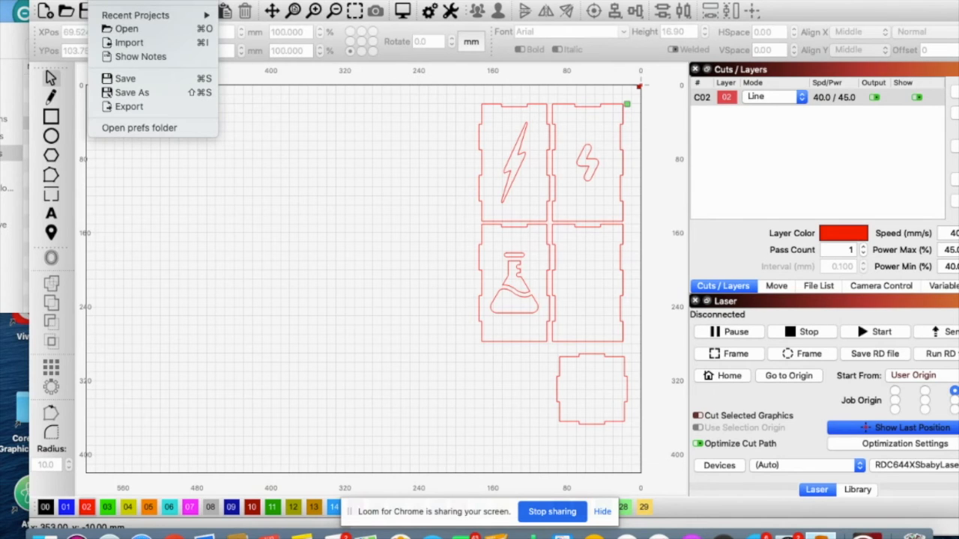
Import beaker.png from the Downloads folder and shift the image further left on the empty canvas
left_click(126, 43)
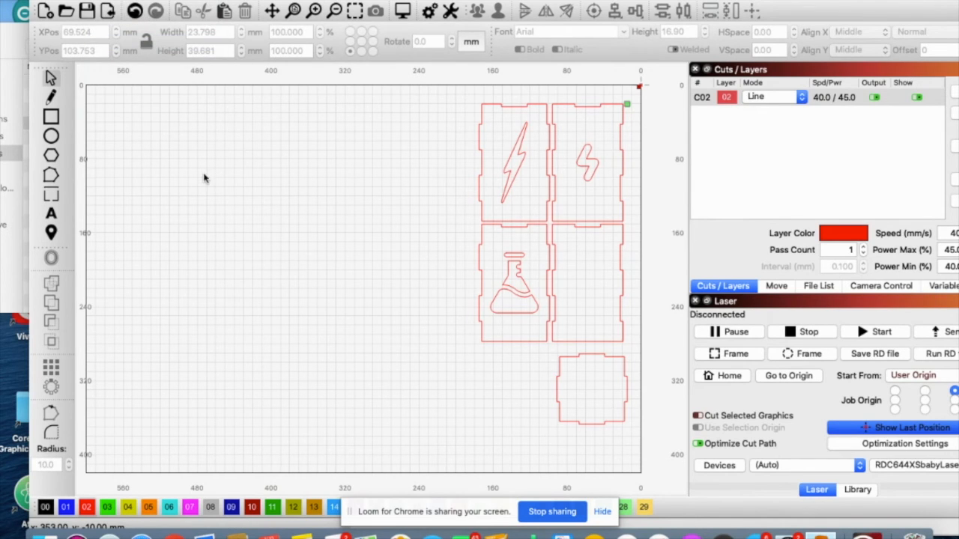
scroll(344, 166, "down", 2)
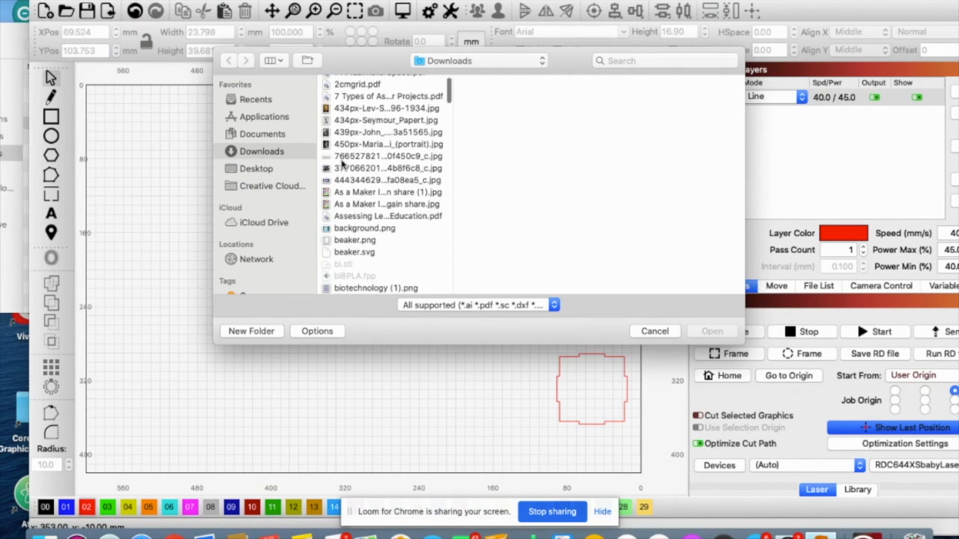
left_click(350, 241)
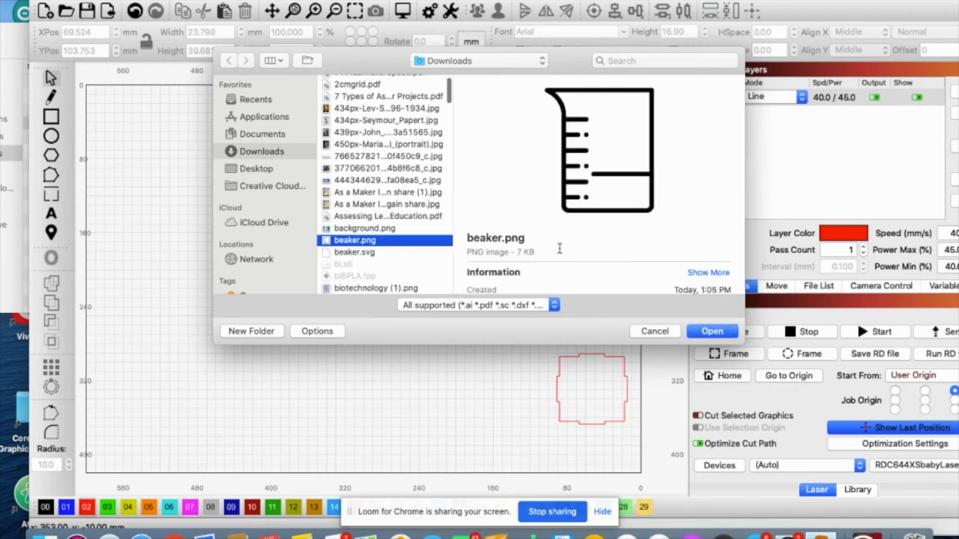
left_click(712, 331)
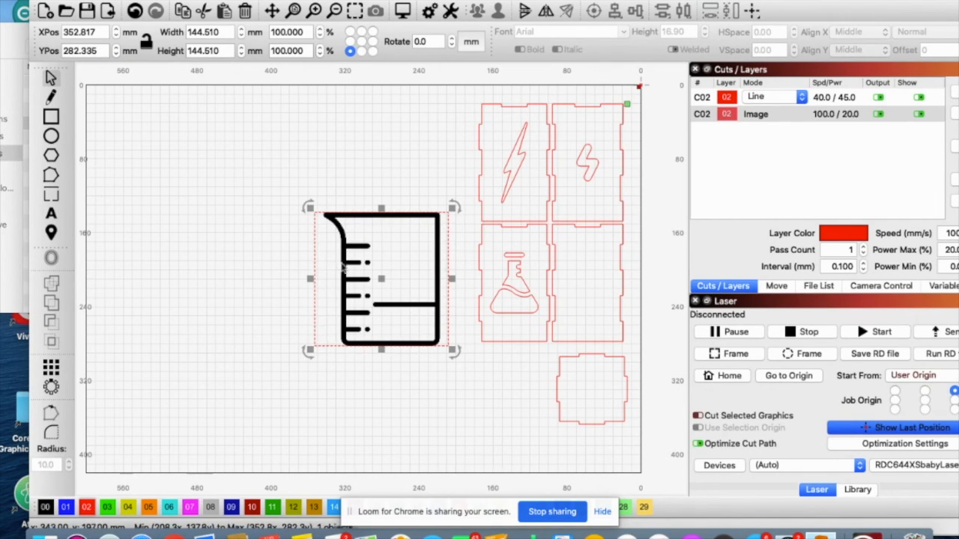
left_click(392, 152)
left_click_drag(349, 267, 303, 249)
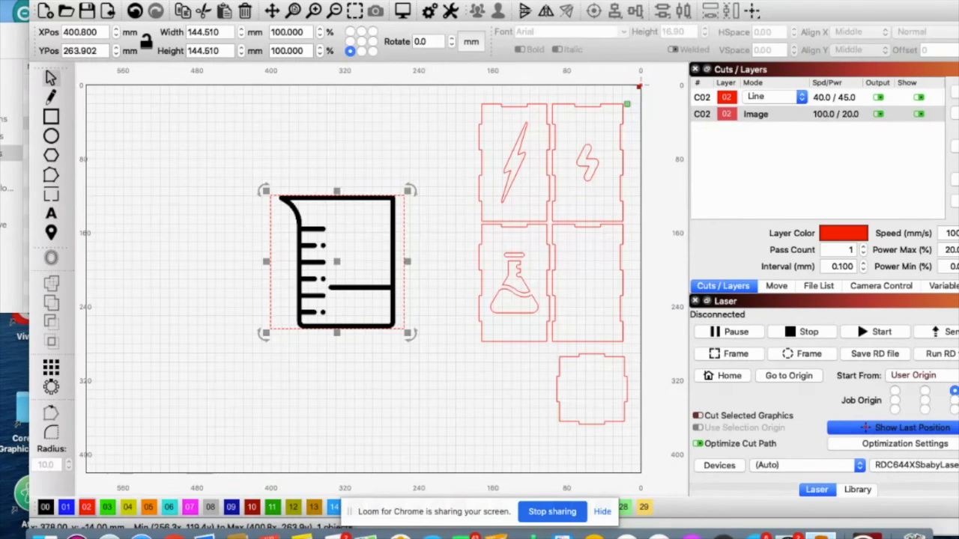
Trace the beaker image into vector outlines with Trace Image, adjusting the cutoff and threshold
left_click(160, 1)
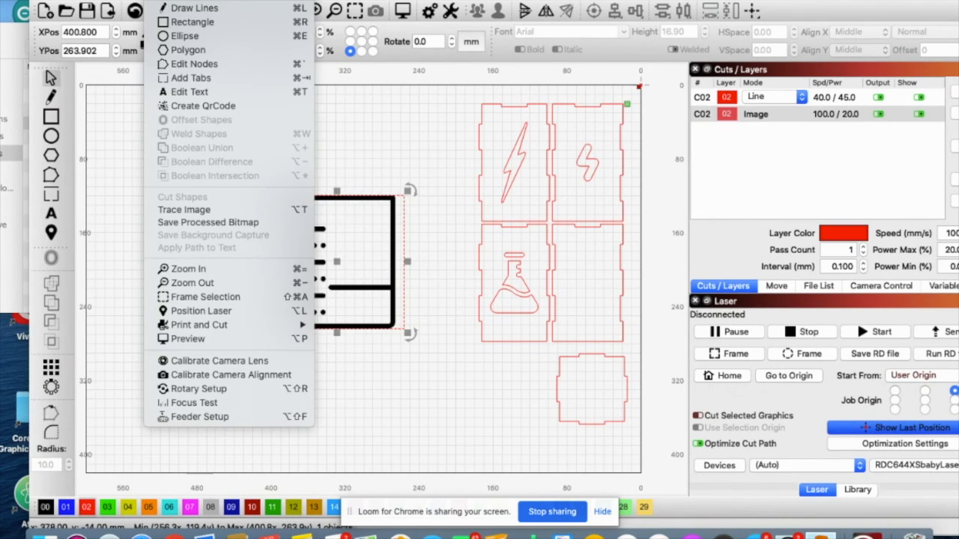
left_click(192, 211)
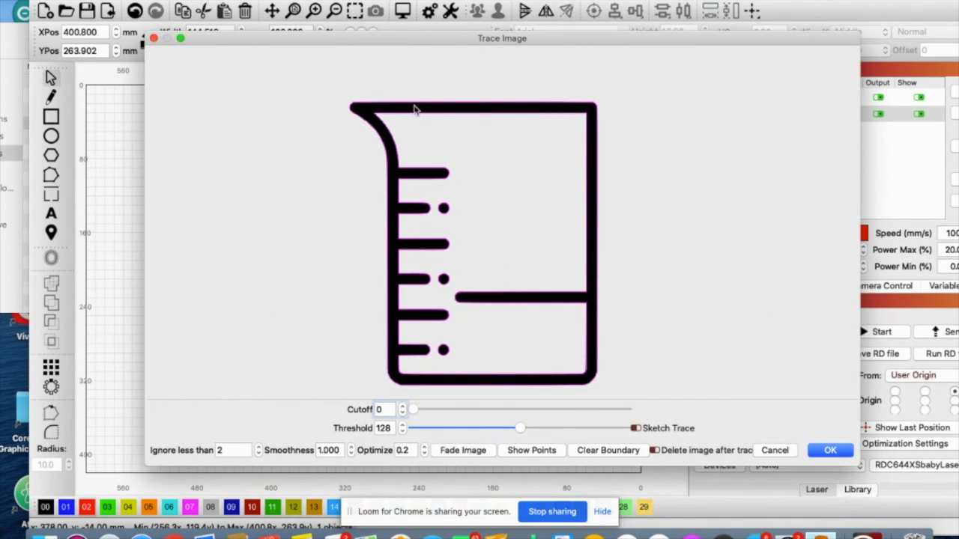
mouse_move(414, 411)
left_mouse_down()
mouse_move(430, 411)
mouse_move(405, 412)
left_mouse_up()
mouse_move(518, 430)
left_mouse_down()
mouse_move(531, 431)
mouse_move(515, 432)
left_mouse_up()
left_click(830, 451)
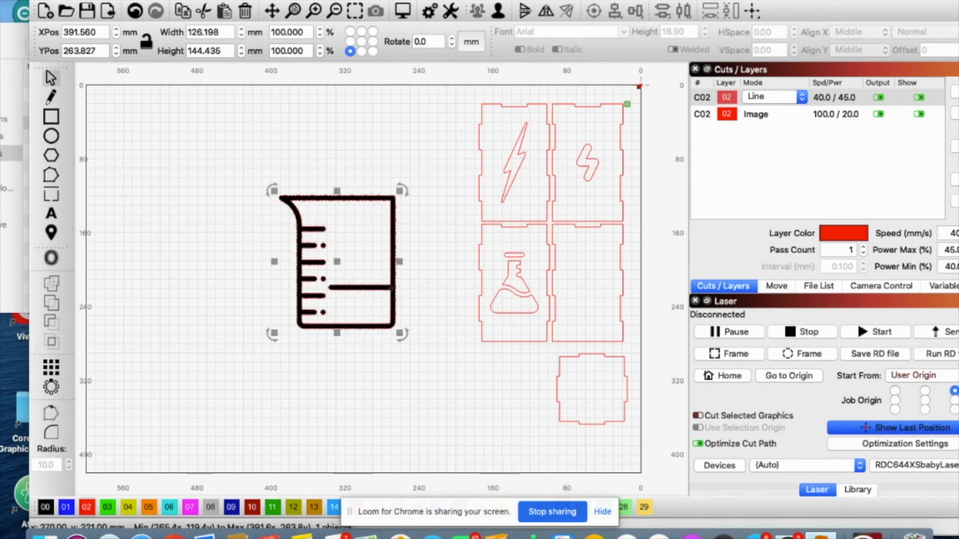
Move the traced beaker outlines clear of the source image and delete the image
left_click_drag(382, 275, 247, 274)
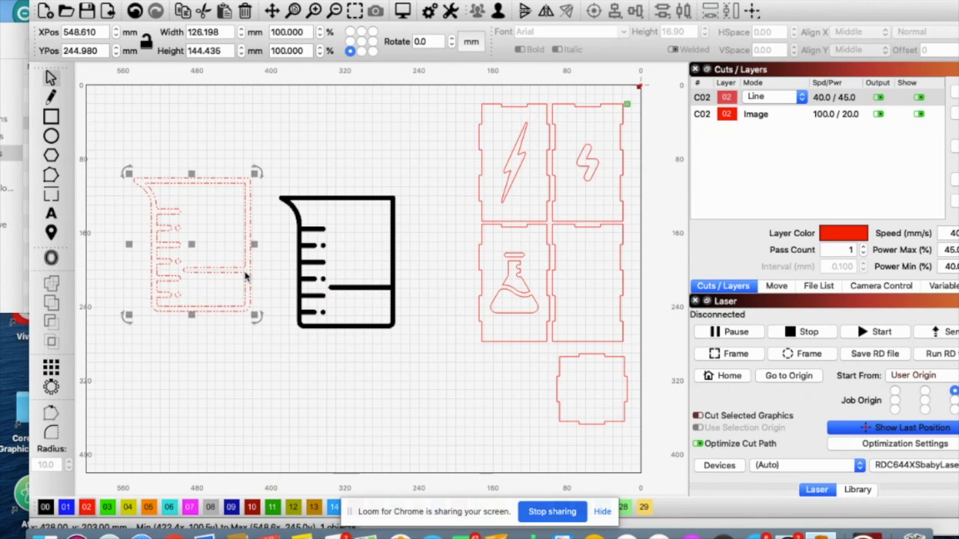
left_click(340, 199)
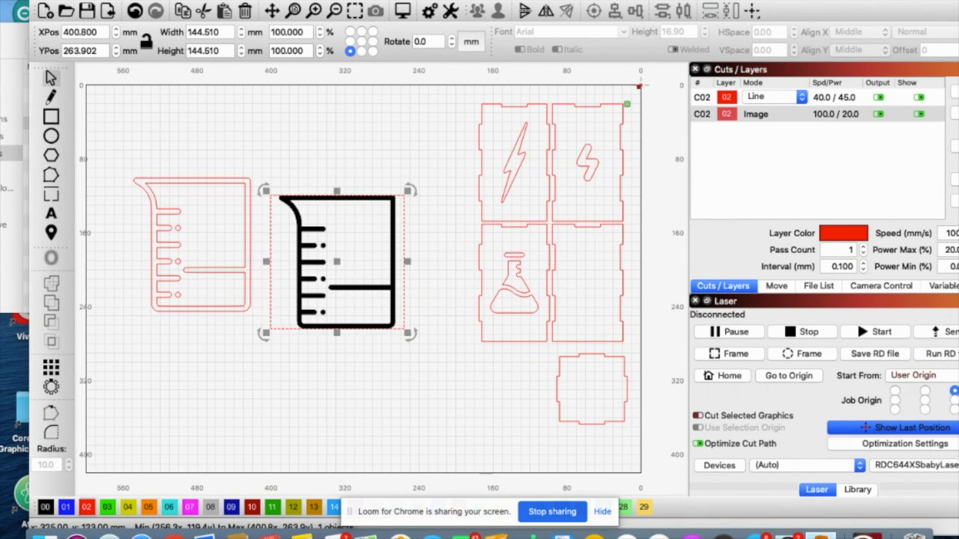
key("Delete")
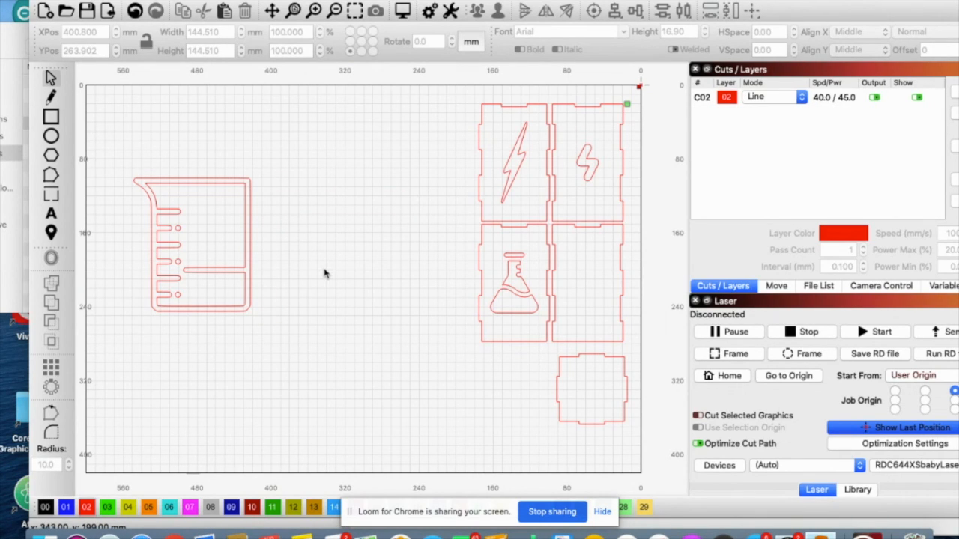
Ungroup the traced beaker and delete its outer outline
left_click_drag(280, 158, 129, 363)
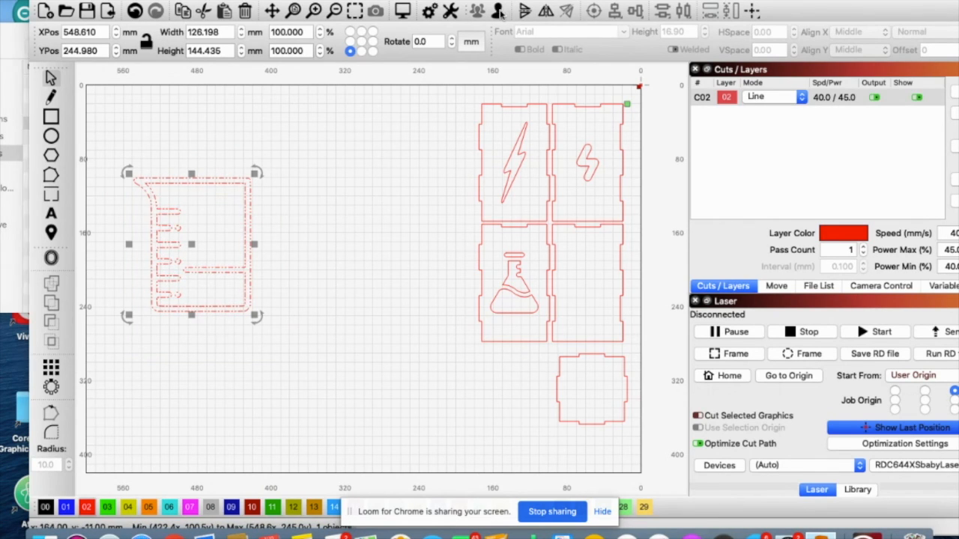
left_click(330, 240)
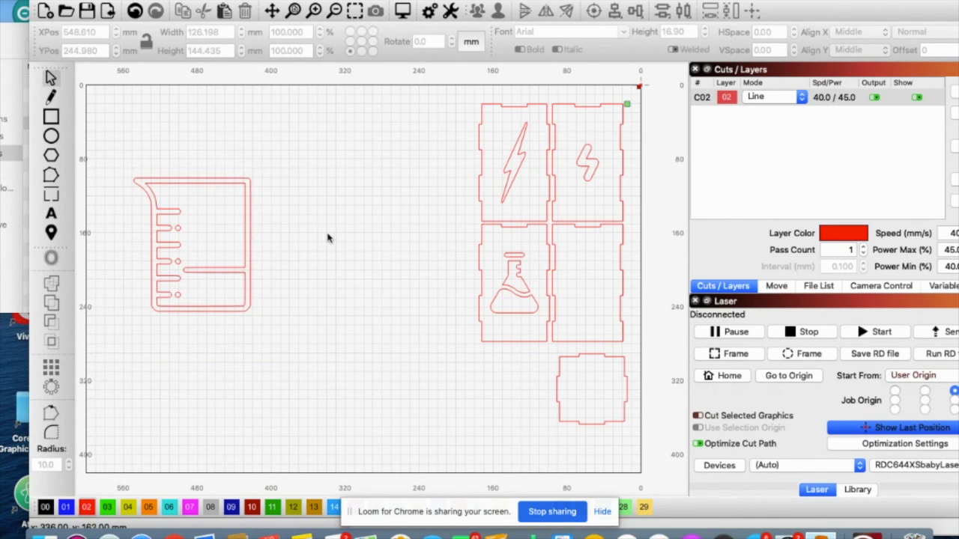
left_click(252, 218)
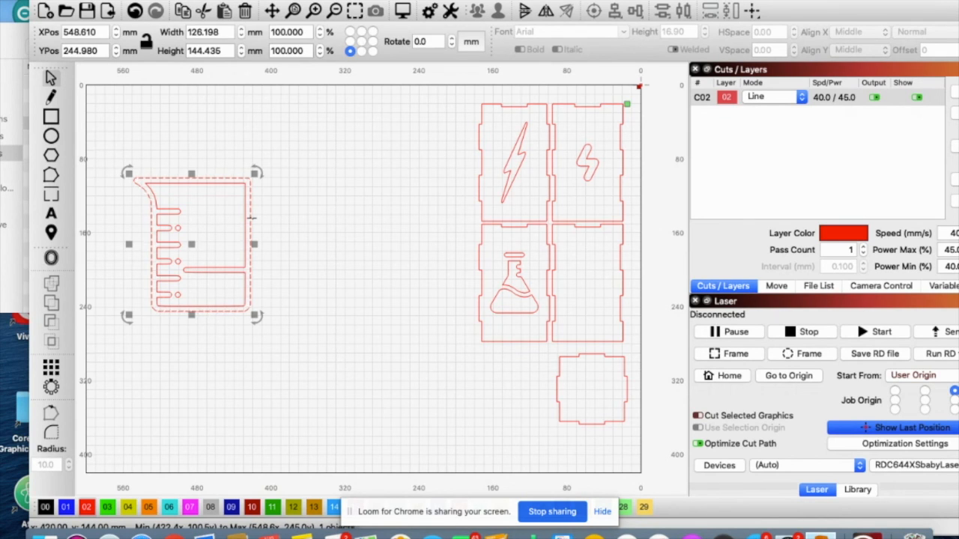
key("Delete")
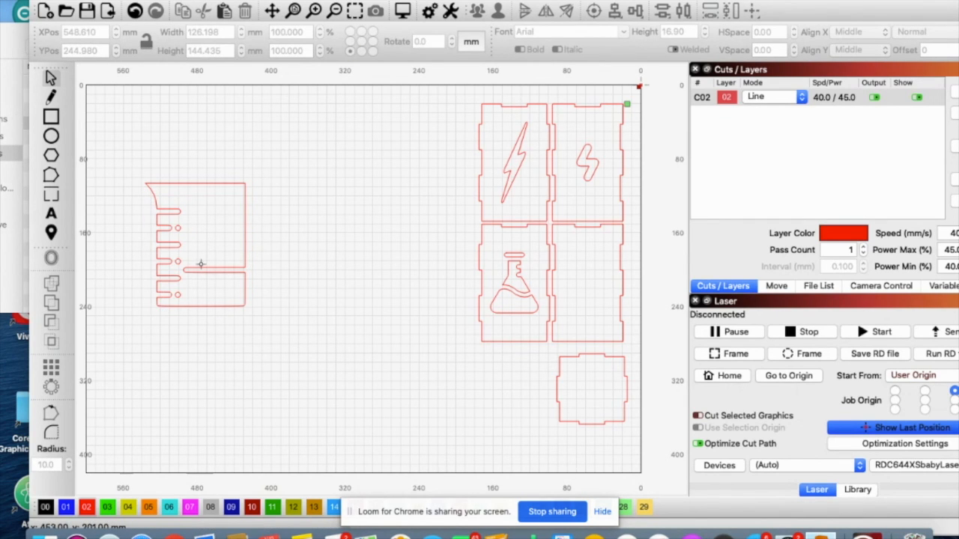
Delete the three small circles beside the beaker's short graduation marks
left_click(178, 225)
key("Delete")
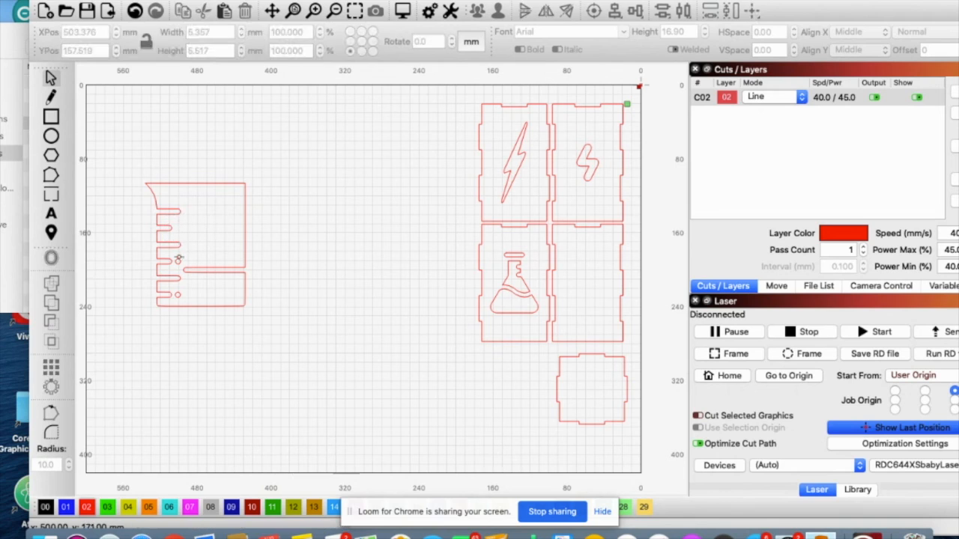
left_click(179, 259)
key("Delete")
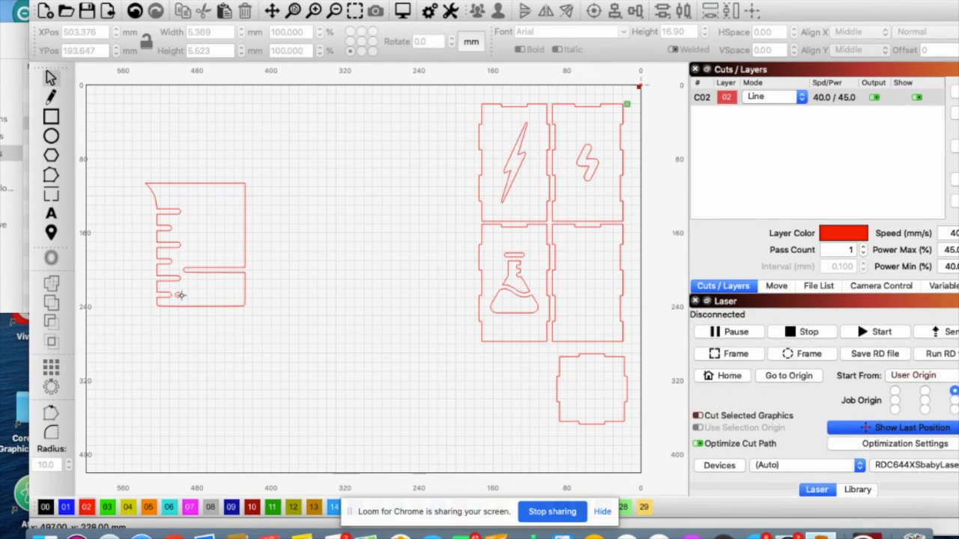
left_click(180, 296)
key("Delete")
Scale the beaker outline to about 49.8 by 61.3 mm and place it inside the lower-right box panel
left_click(245, 187)
left_click_drag(247, 184, 585, 283)
left_click(379, 251)
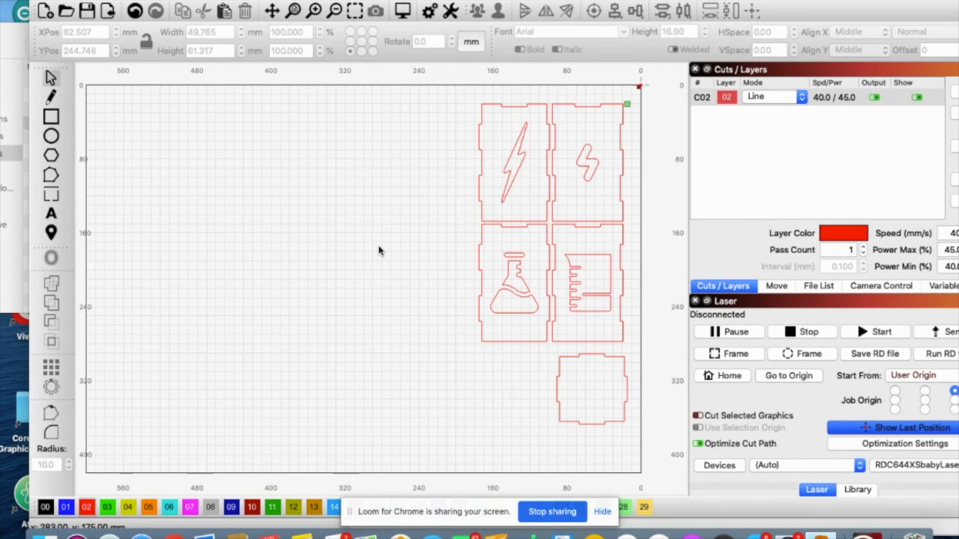